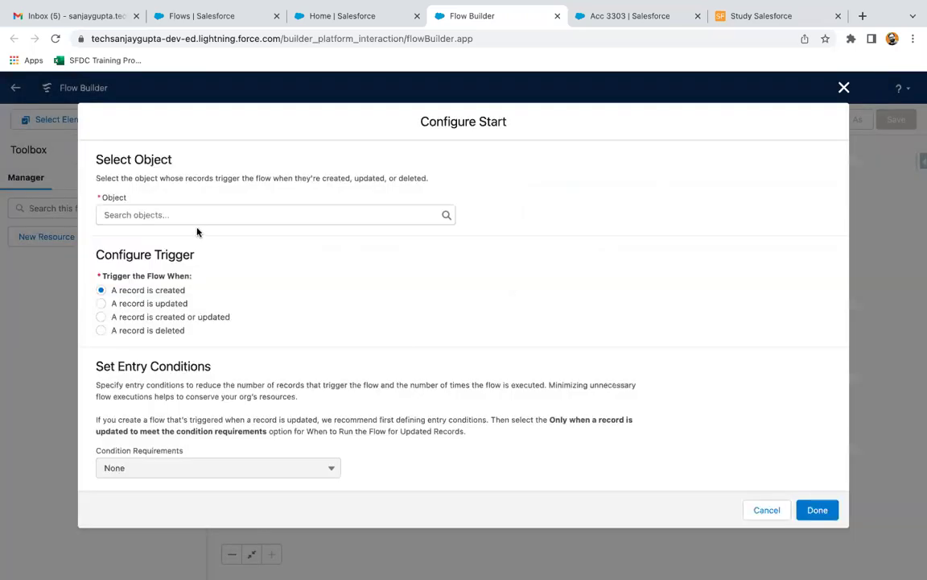
# - Set the flow's triggering object to Account
pyautogui.click(194, 214)
pyautogui.write('acc')
pyautogui.click(131, 242)
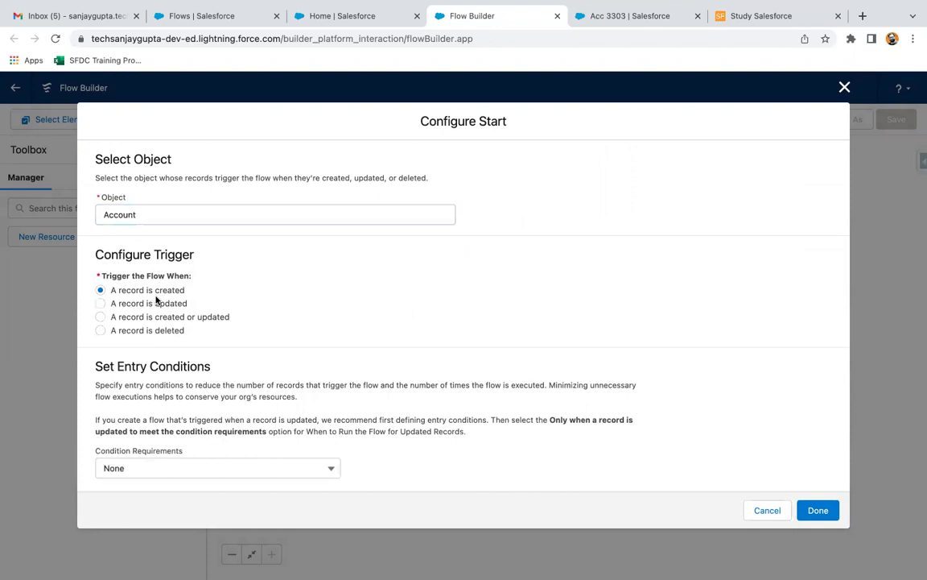
# - Add the entry condition Active__c Equals Yes, requiring all conditions to be met, and confirm the start
pyautogui.scroll(-3, 169, 297)
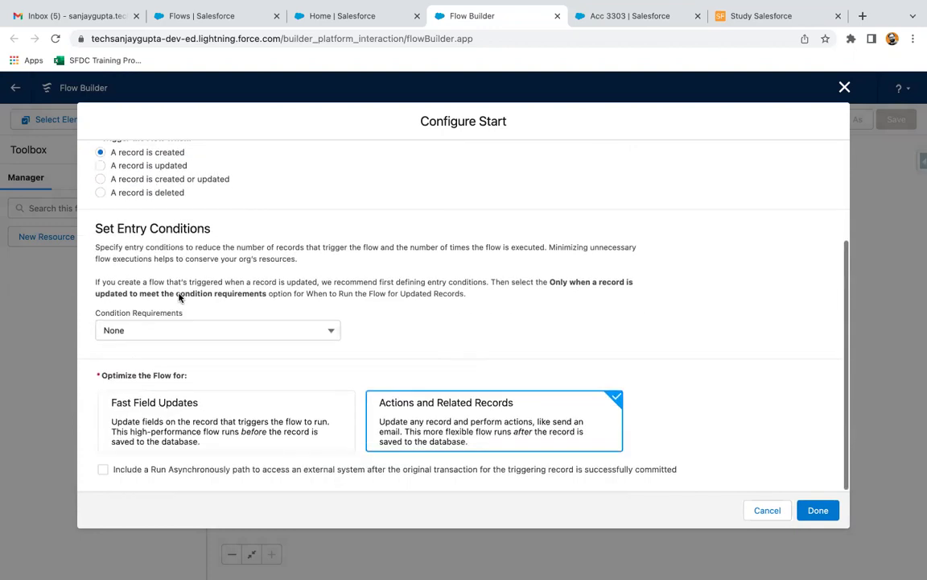
pyautogui.click(135, 334)
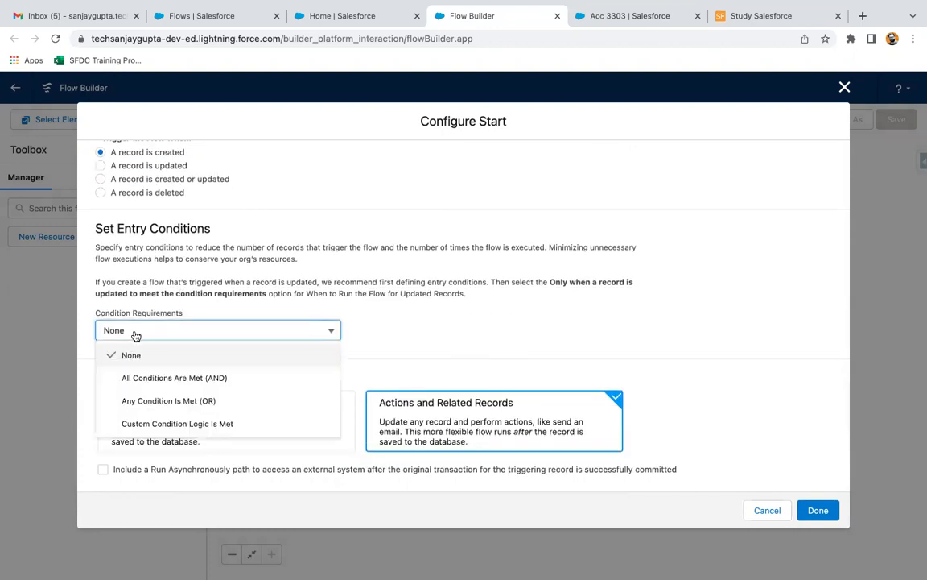
pyautogui.click(146, 378)
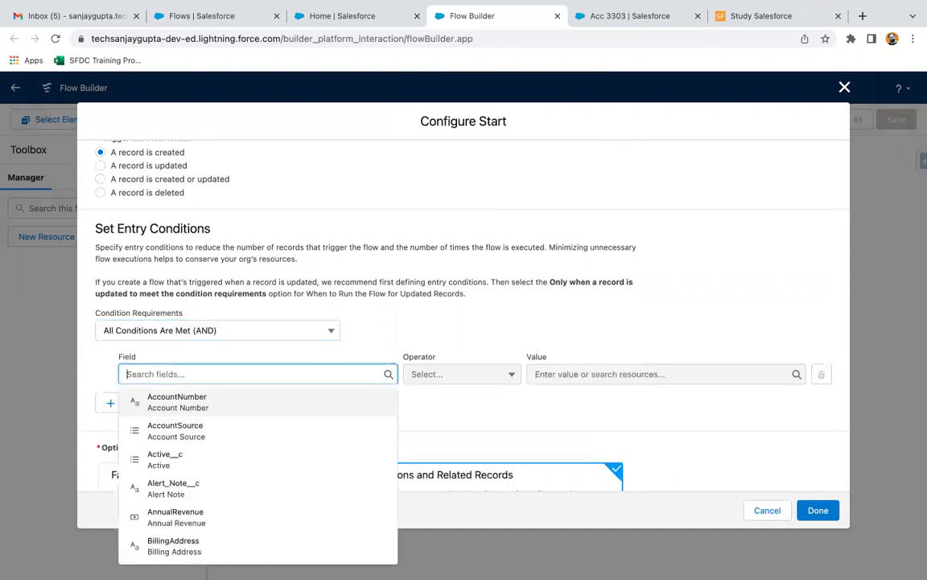
pyautogui.write('Acti')
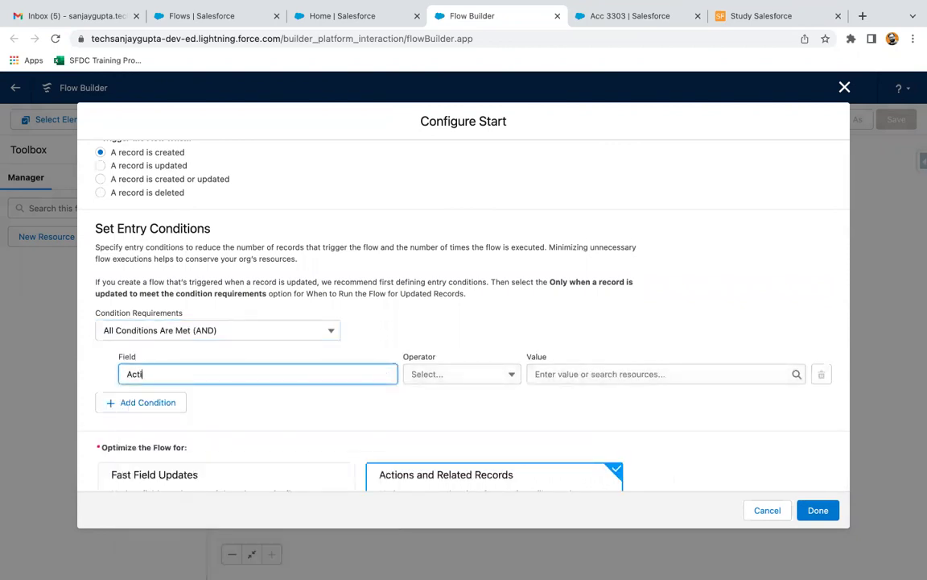
pyautogui.write('ve')
pyautogui.click(172, 393)
pyautogui.click(554, 374)
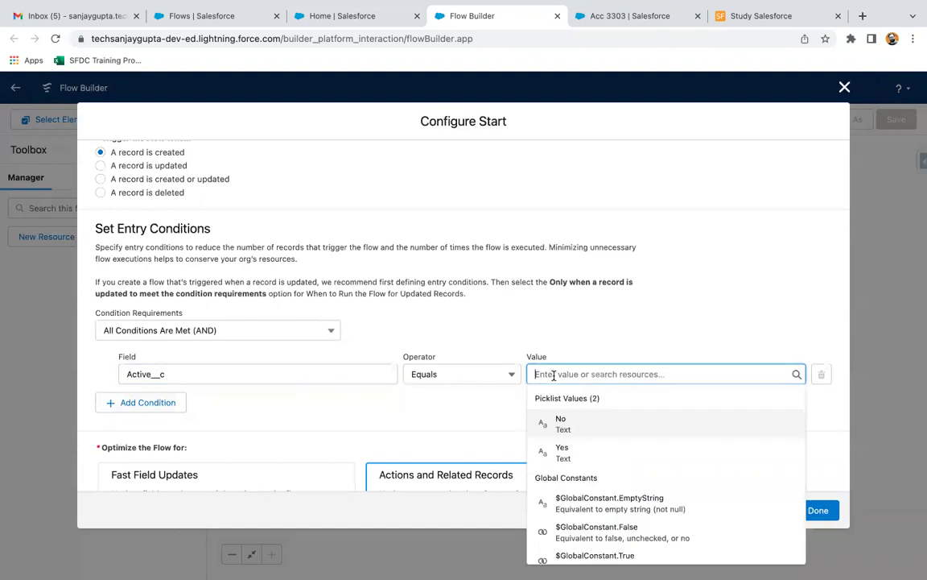
pyautogui.click(555, 452)
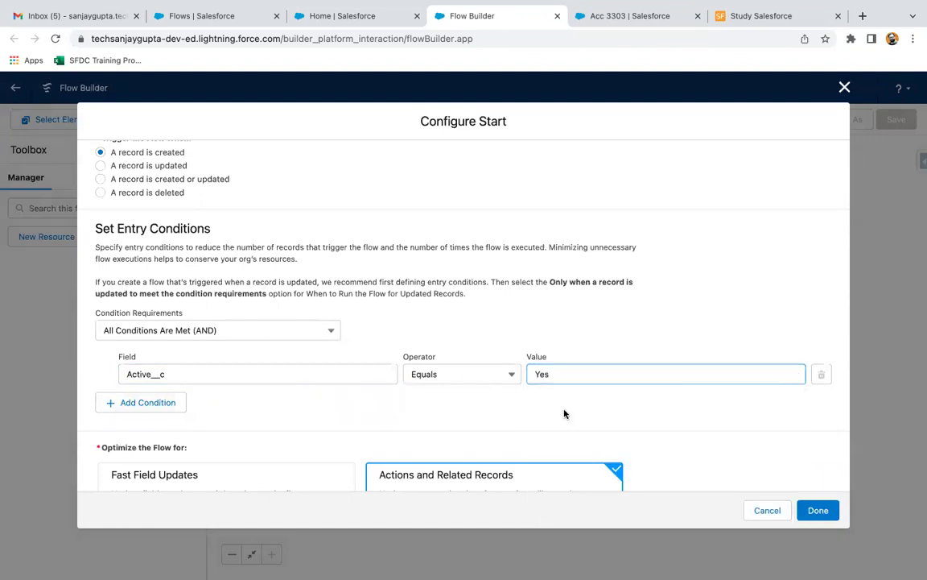
pyautogui.scroll(-2, 565, 413)
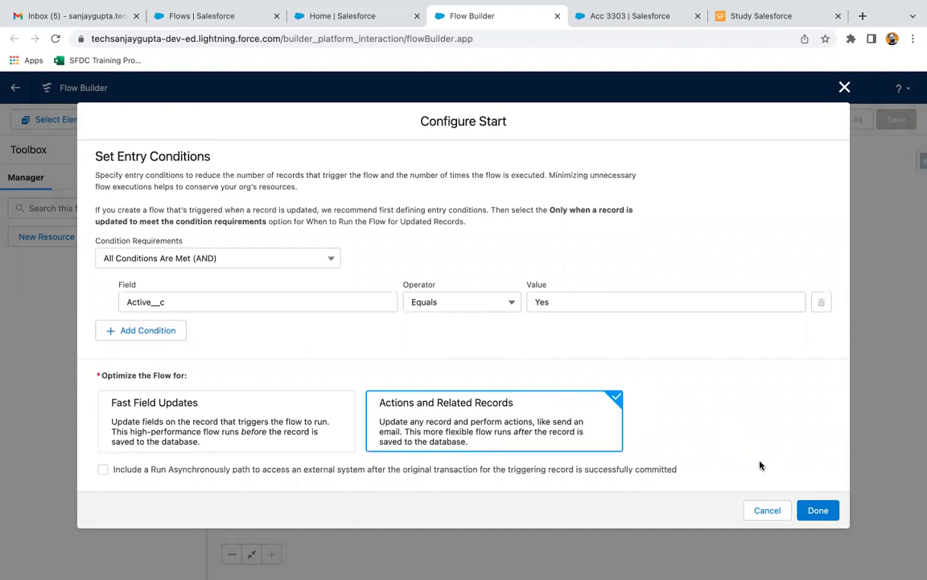
pyautogui.click(818, 509)
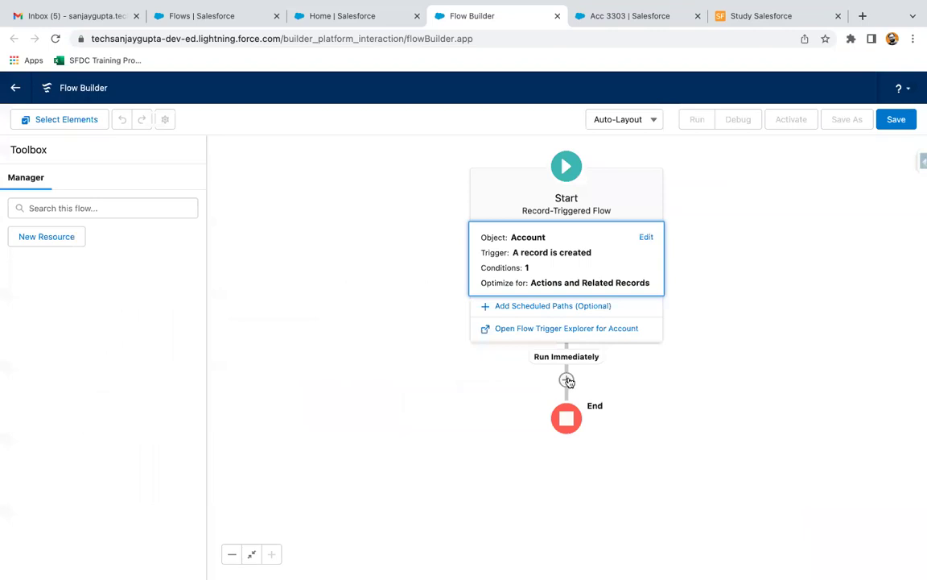
# - Add a Create Records element after Start labelled 'Create Contact'
pyautogui.click(568, 378)
pyautogui.scroll(-5, 523, 324)
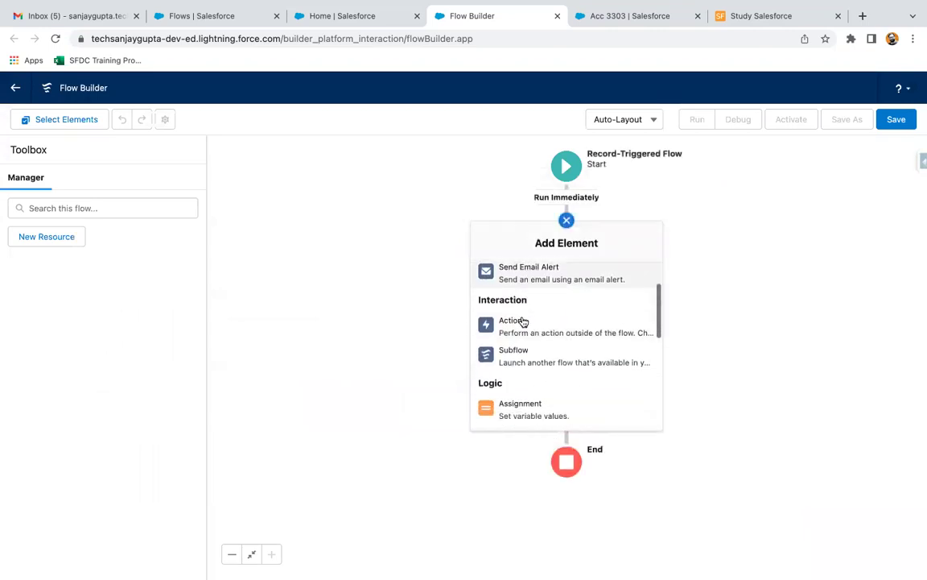
pyautogui.scroll(-1, 528, 354)
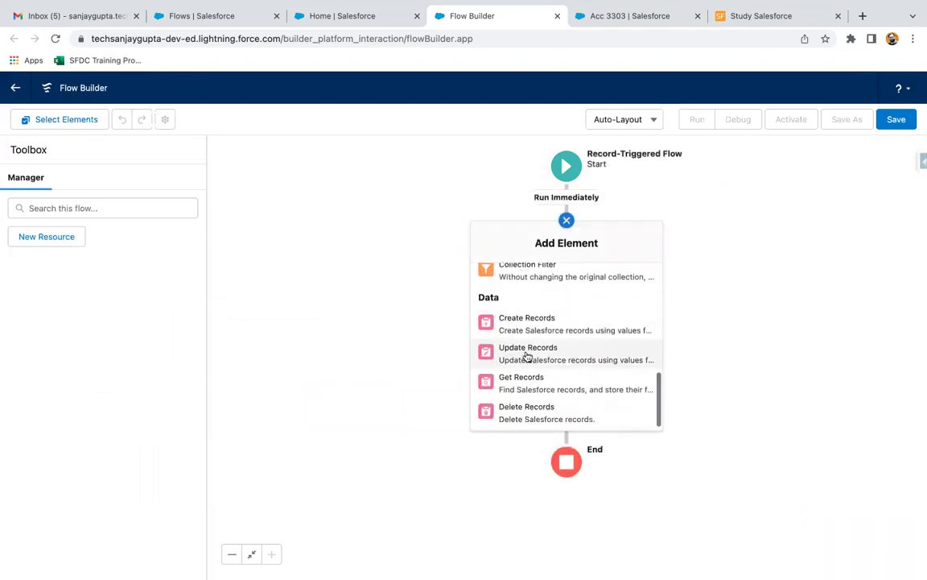
pyautogui.click(530, 331)
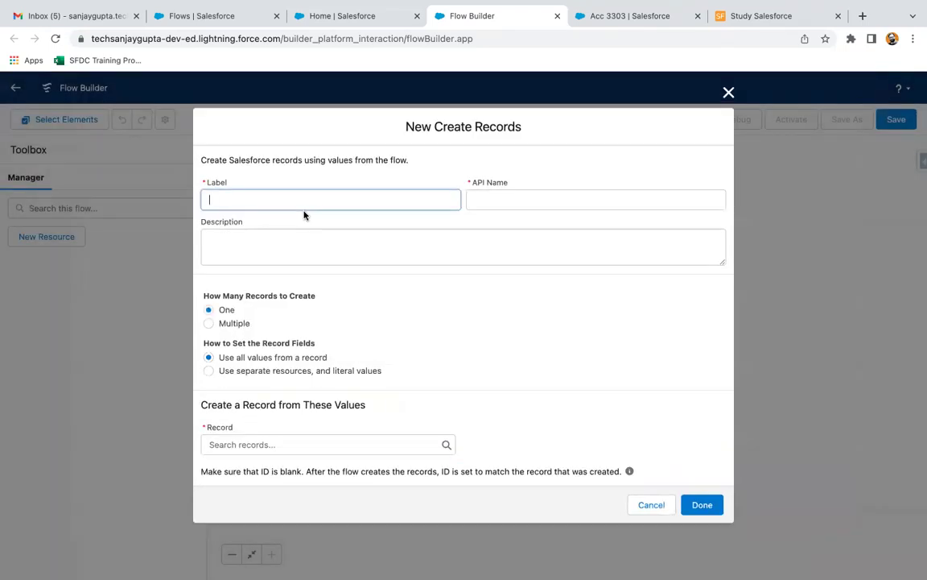
pyautogui.write('Create Oppo')
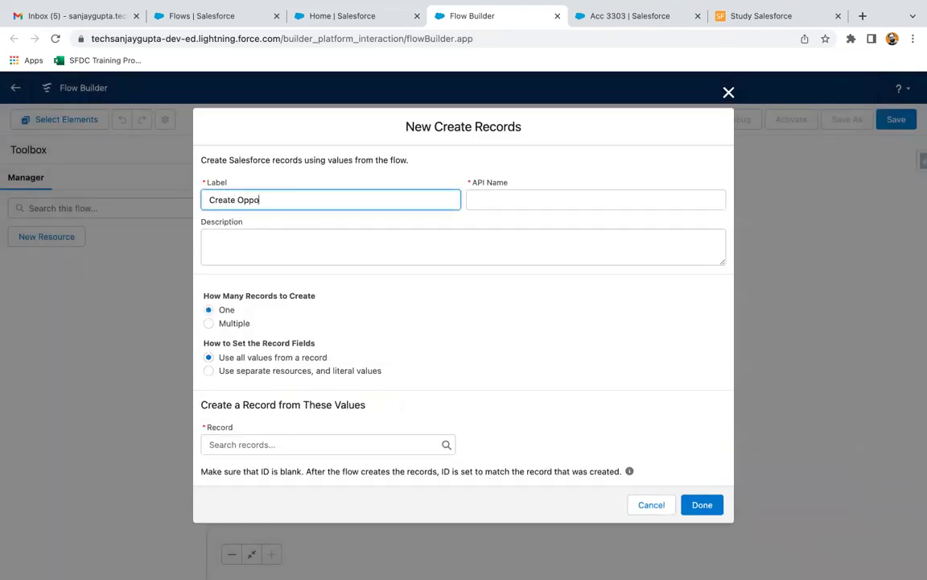
pyautogui.press('BackSpace')
pyautogui.press('BackSpace')
pyautogui.press('BackSpace')
pyautogui.press('BackSpace')
pyautogui.write('Contact')
pyautogui.click(443, 307)
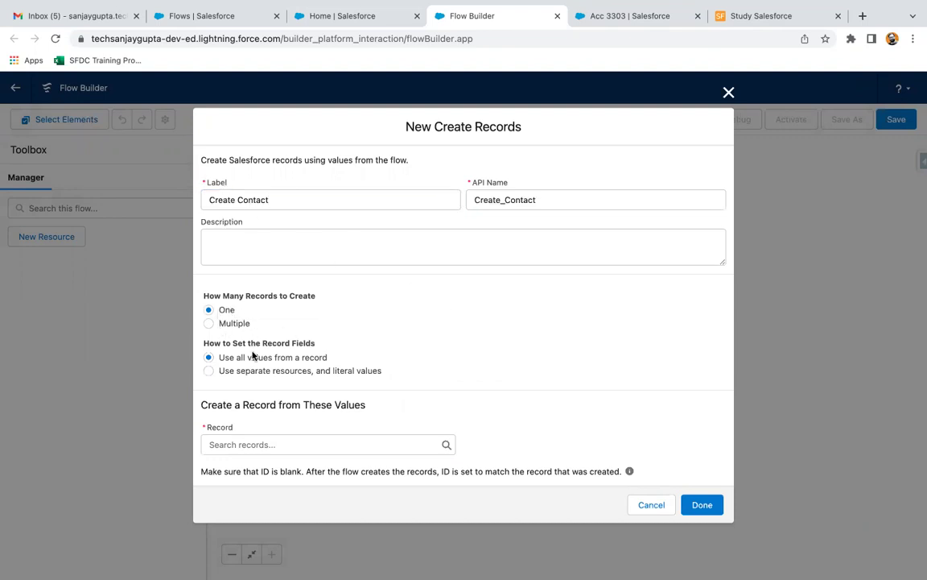
# - Make the element set field values separately on a new Contact record
pyautogui.click(238, 372)
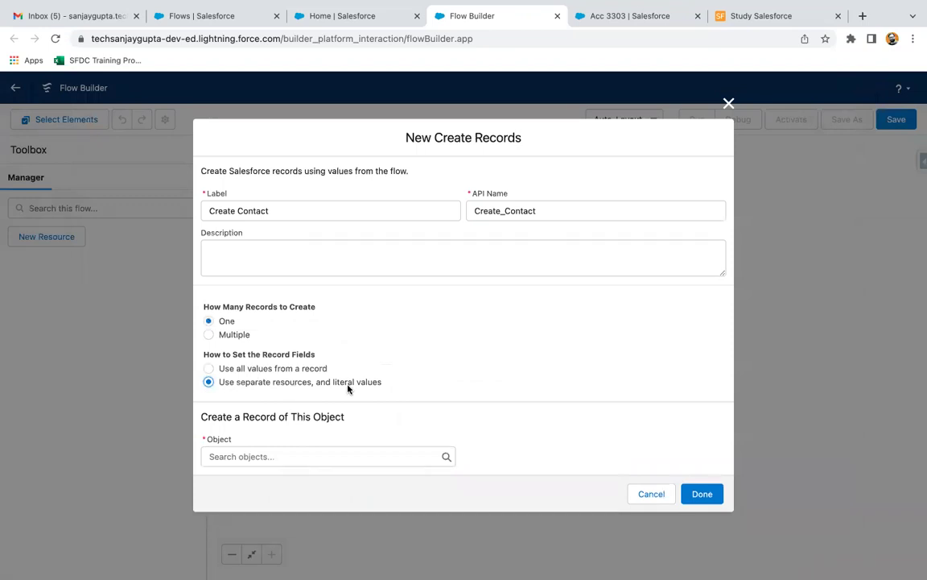
pyautogui.click(257, 456)
pyautogui.write('contact')
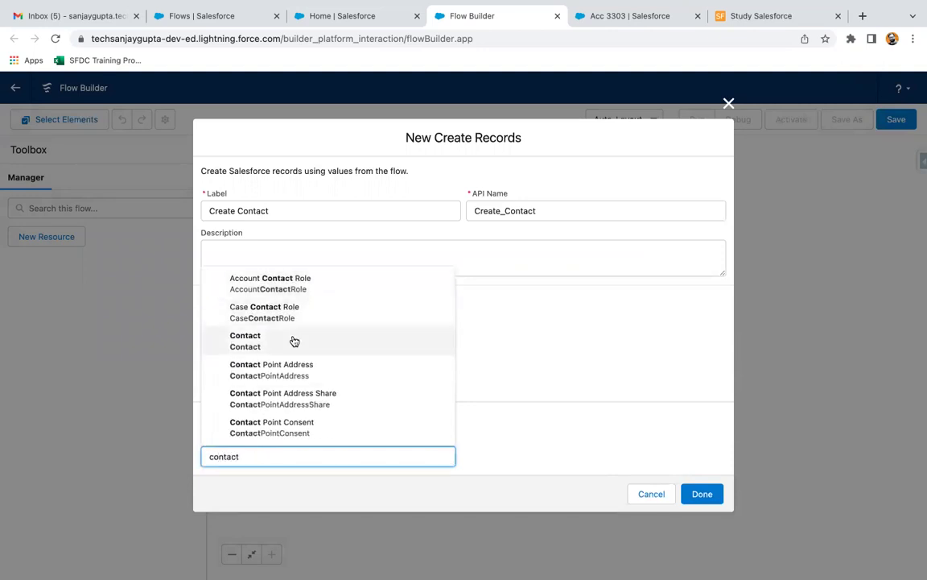
pyautogui.click(293, 342)
pyautogui.scroll(-2, 351, 342)
# - Map the Contact's FirstName to {!$Record.Name} and finish the element
pyautogui.click(283, 420)
pyautogui.write('first')
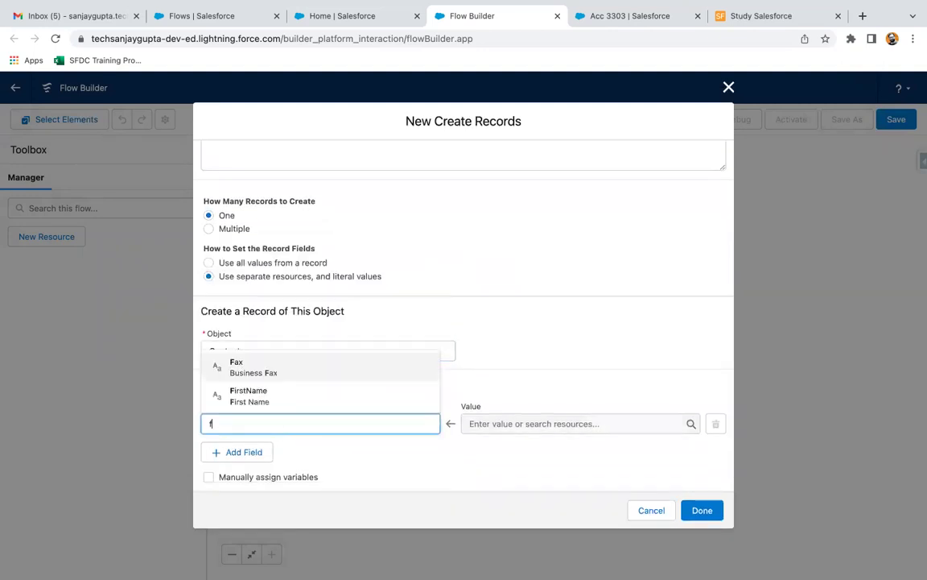
pyautogui.click(313, 395)
pyautogui.click(492, 423)
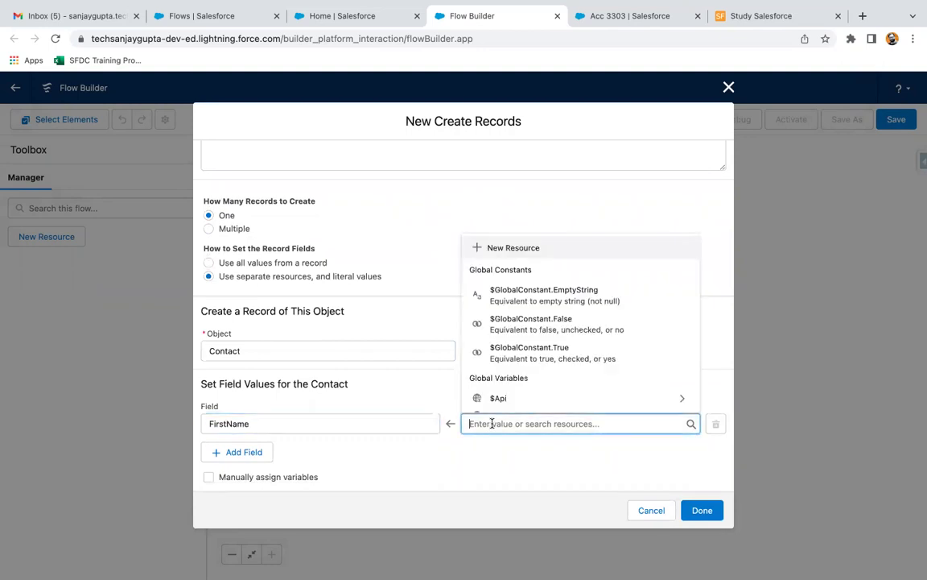
pyautogui.write('reco')
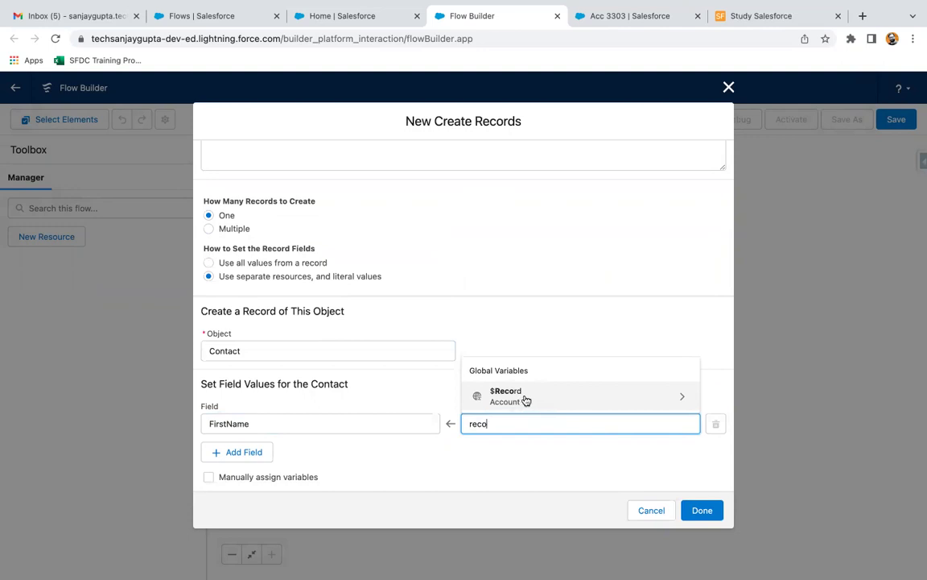
pyautogui.click(516, 399)
pyautogui.write('.name')
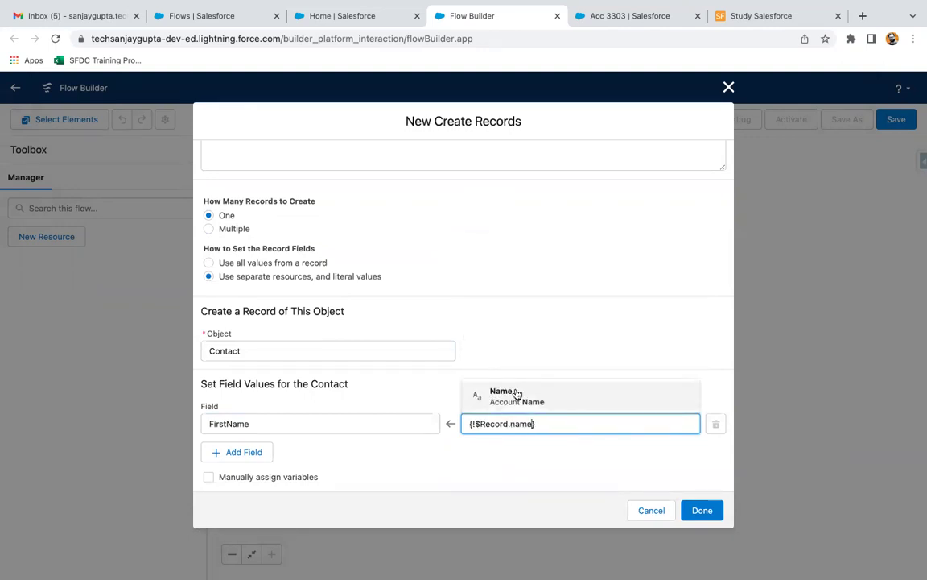
pyautogui.click(514, 392)
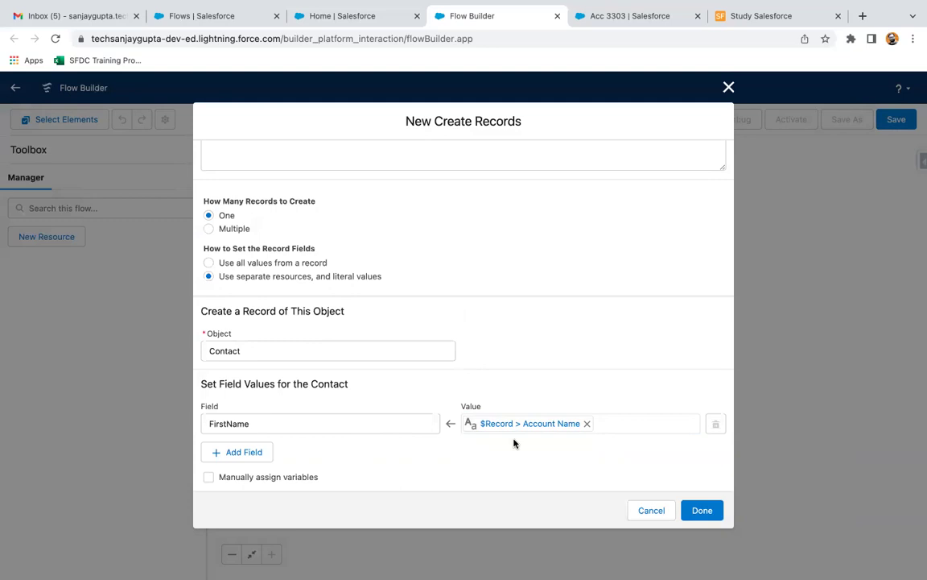
pyautogui.click(701, 509)
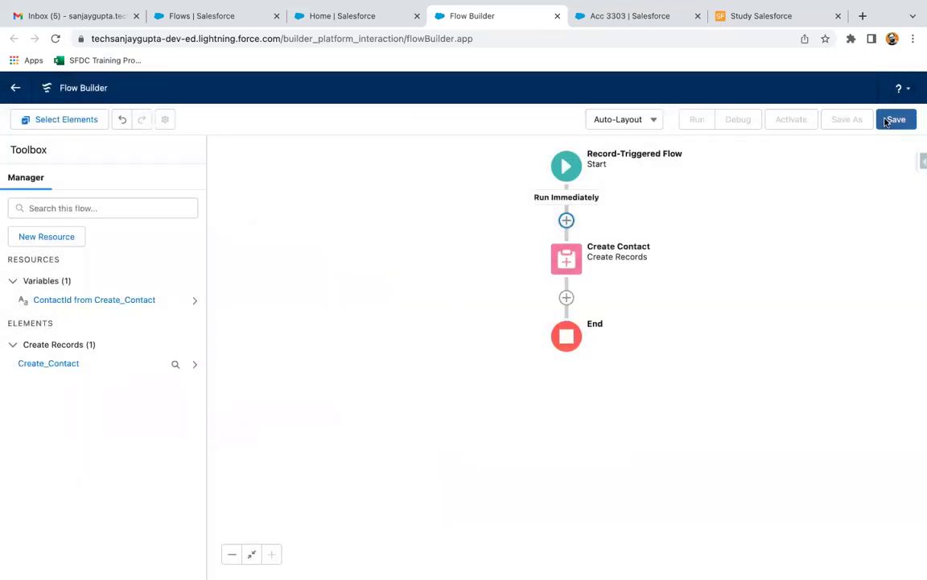
# - Save the flow as 'what happens when record triggered flow fails?' and activate version 1
pyautogui.click(895, 119)
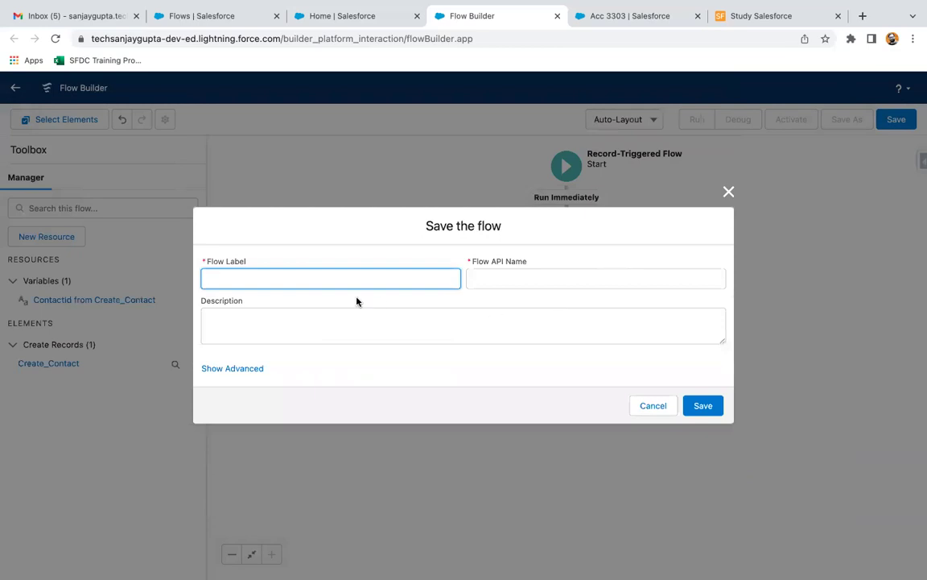
pyautogui.write('Create')
pyautogui.press('BackSpace')
pyautogui.press('BackSpace')
pyautogui.press('BackSpace')
pyautogui.press('BackSpace')
pyautogui.press('BackSpace')
pyautogui.press('BackSpace')
pyautogui.press('BackSpace')
pyautogui.write('hw')
pyautogui.press('BackSpace')
pyautogui.press('BackSpace')
pyautogui.write('what happens when record triggere')
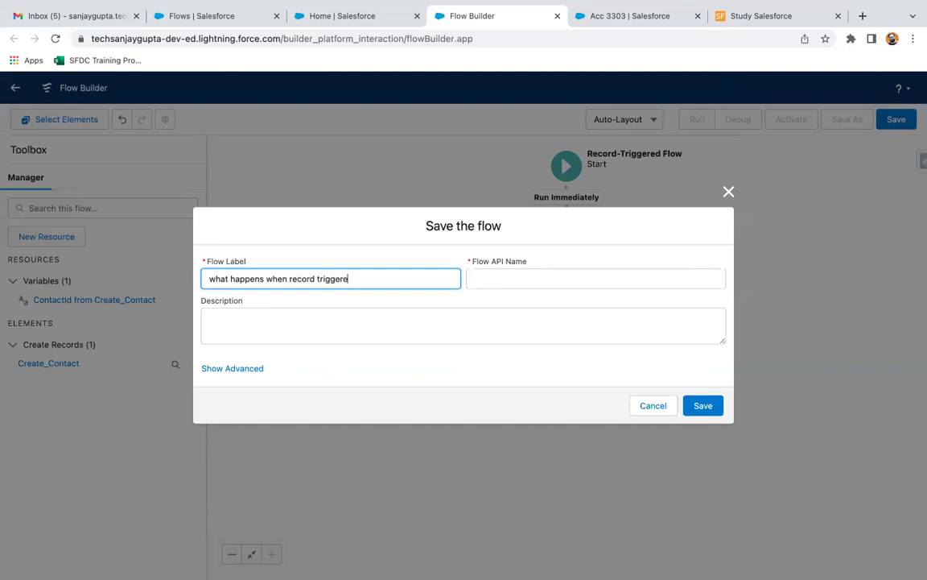
pyautogui.write('d flow fails?')
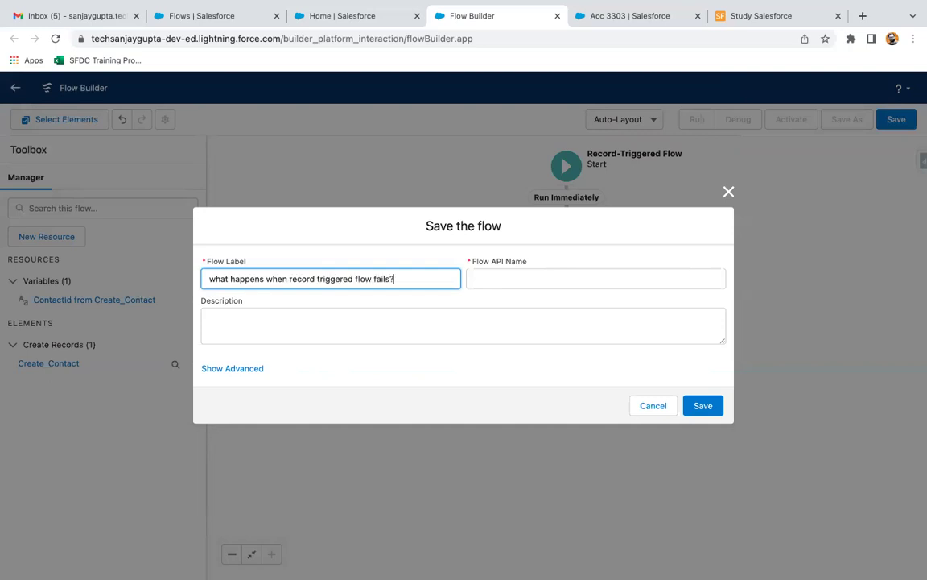
pyautogui.click(698, 407)
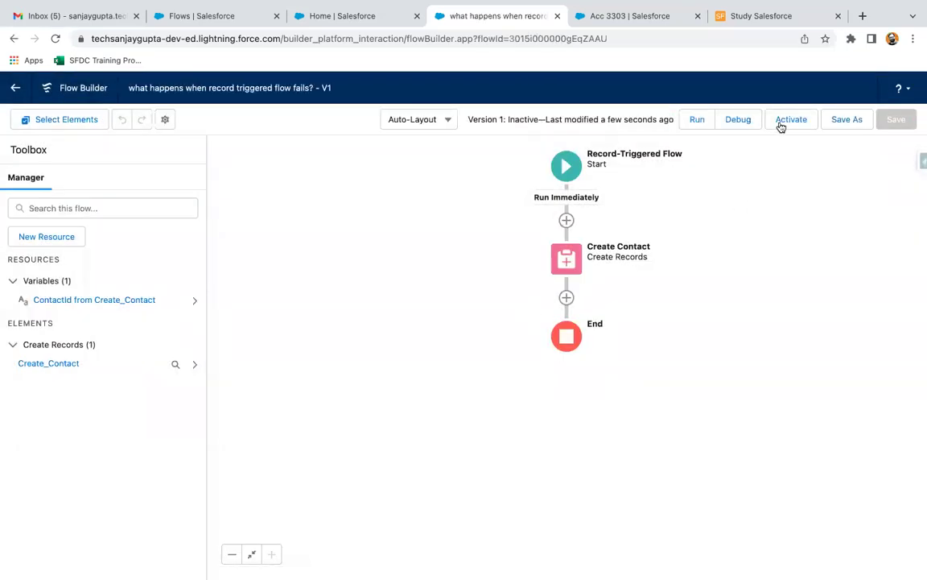
pyautogui.click(785, 121)
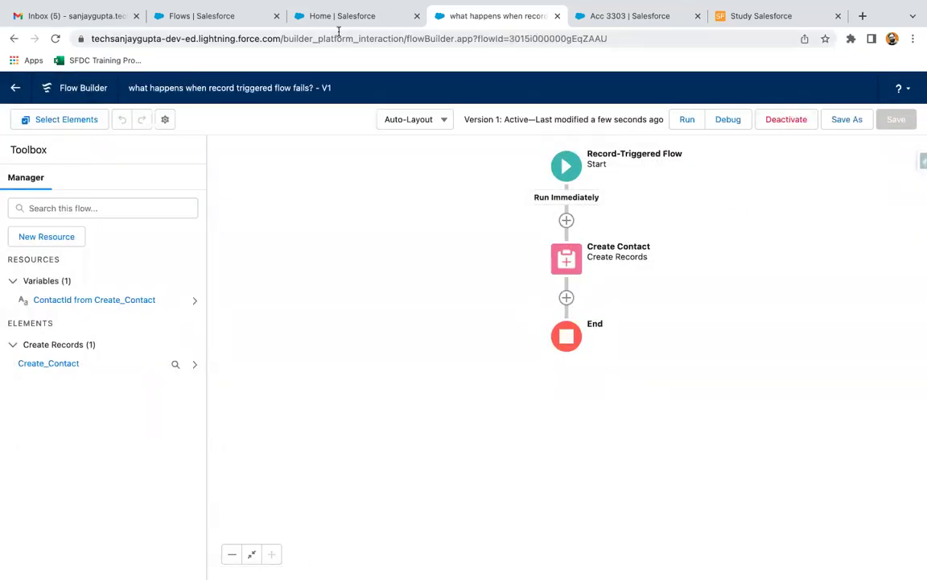
# - From the Accounts list, create account 'Acc 3304' with Active set to Yes and save it
pyautogui.click(600, 23)
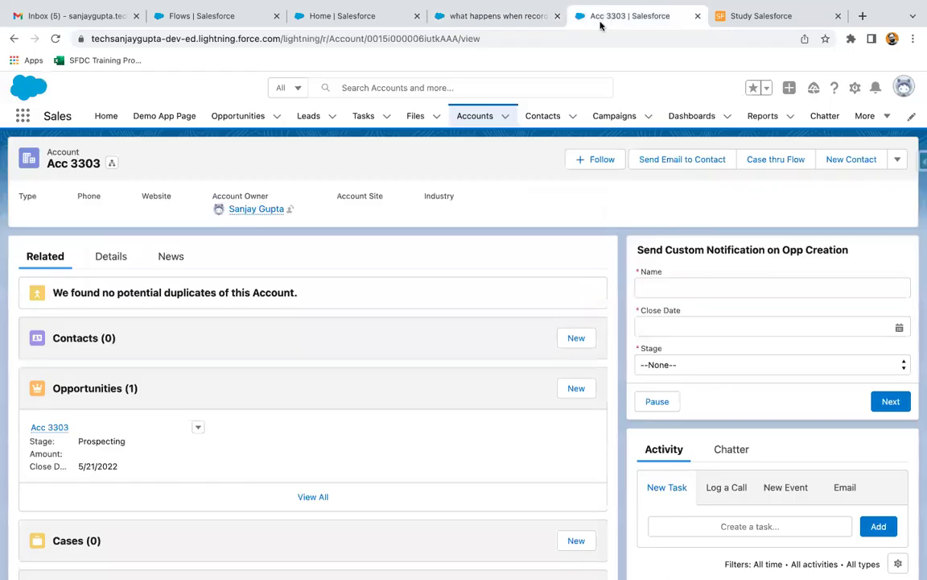
pyautogui.click(474, 118)
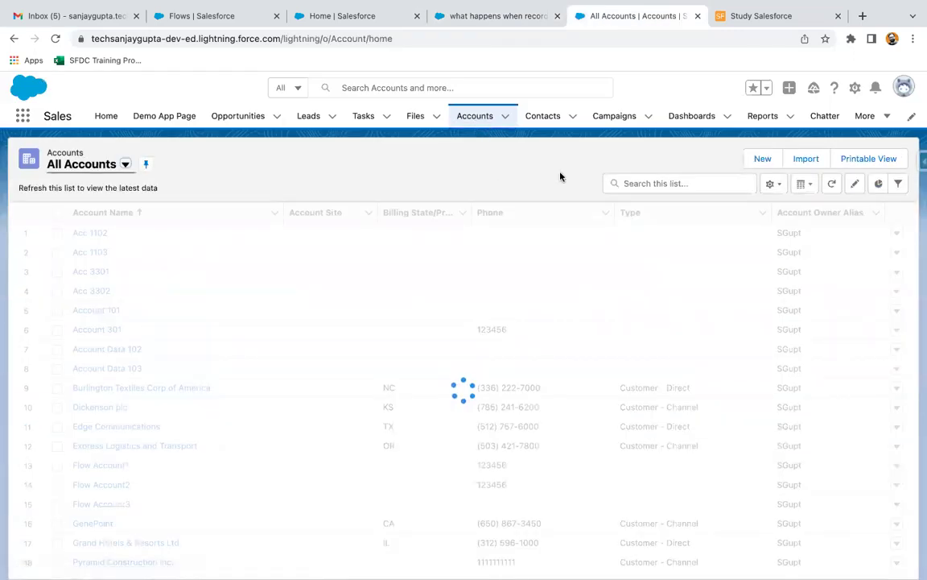
pyautogui.click(763, 161)
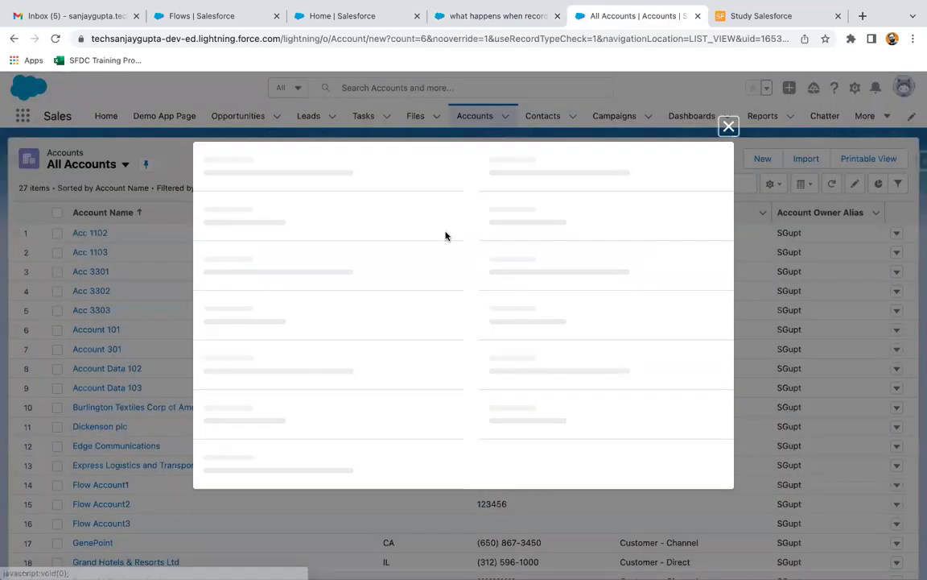
pyautogui.click(249, 238)
pyautogui.write('A')
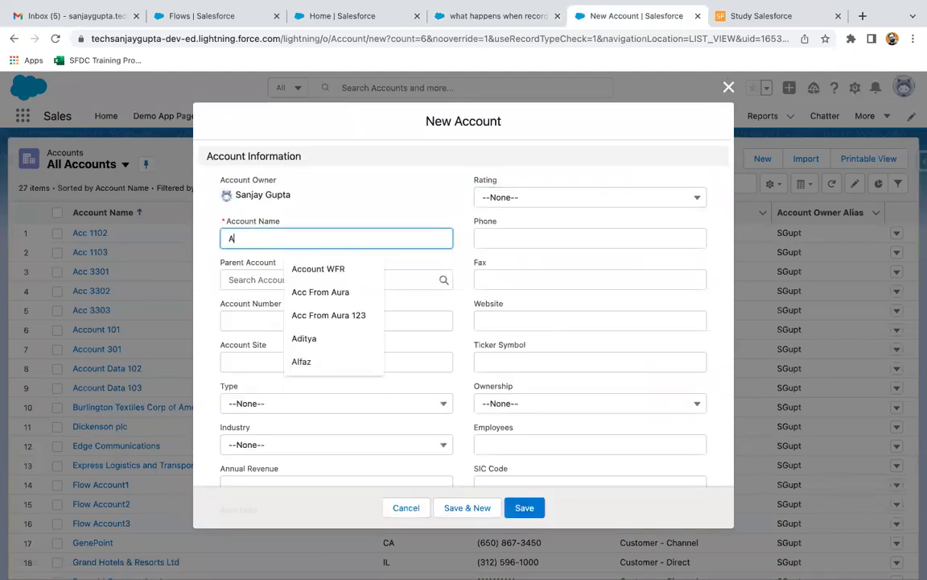
pyautogui.write('cc 3304')
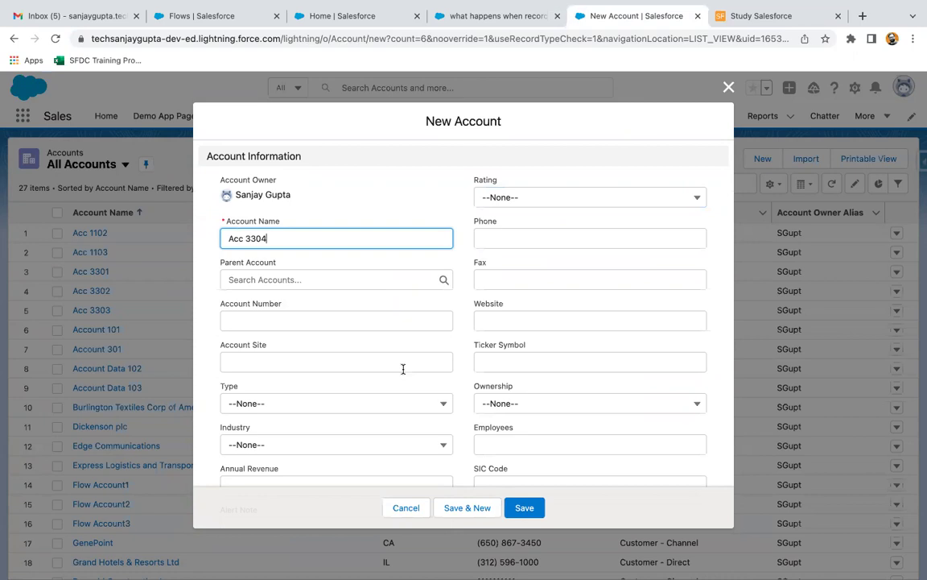
pyautogui.scroll(-10, 404, 368)
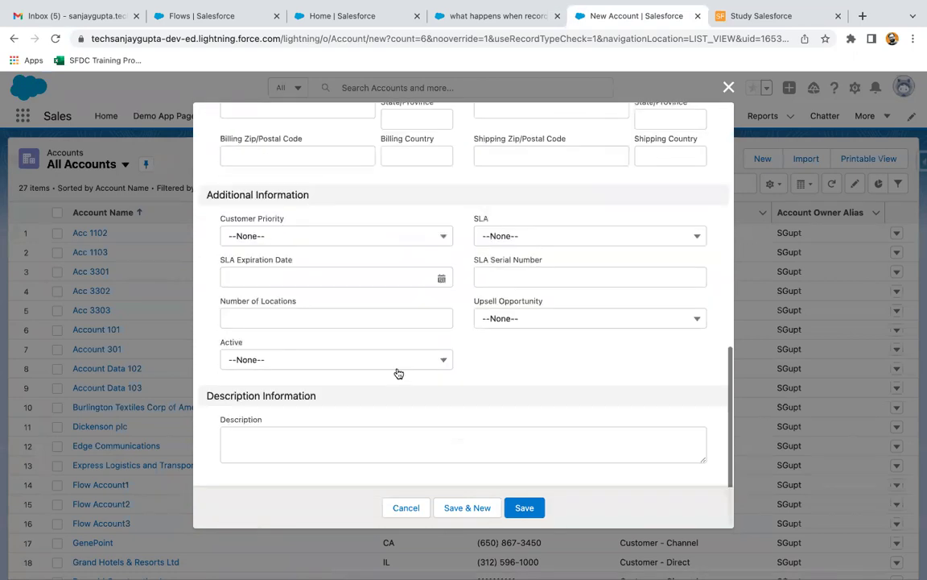
pyautogui.click(275, 362)
pyautogui.click(275, 429)
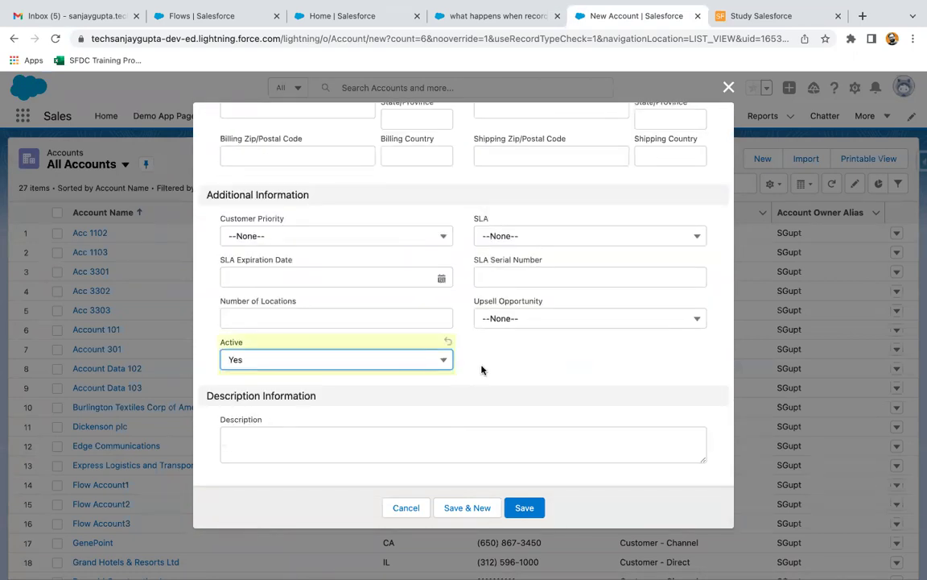
pyautogui.click(524, 510)
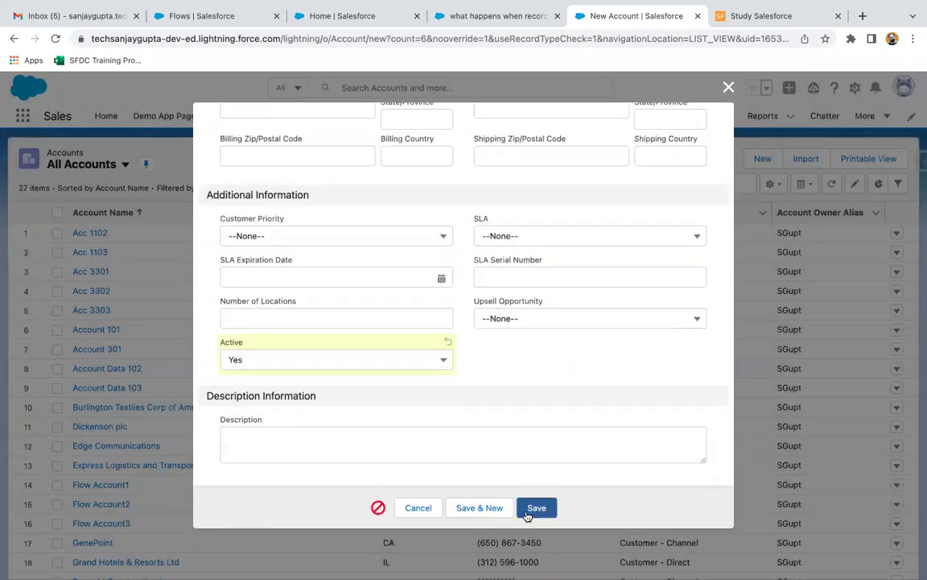
pyautogui.click(377, 507)
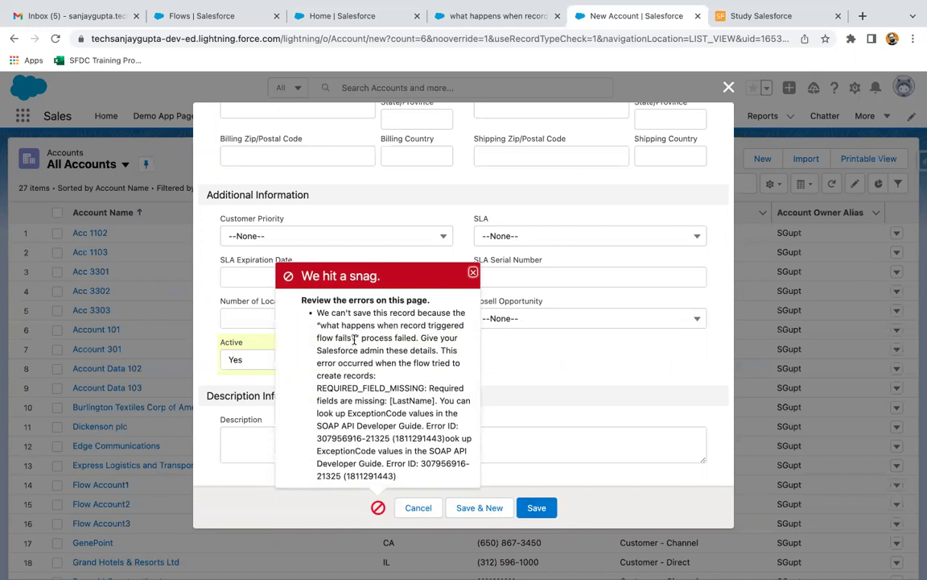
pyautogui.moveTo(319, 328); pyautogui.dragTo(351, 337)
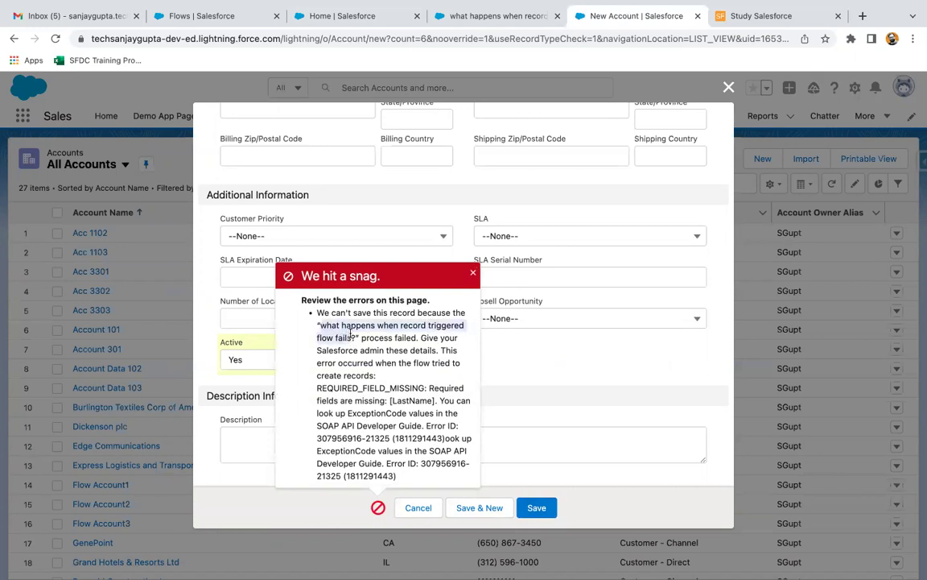
pyautogui.click(400, 362)
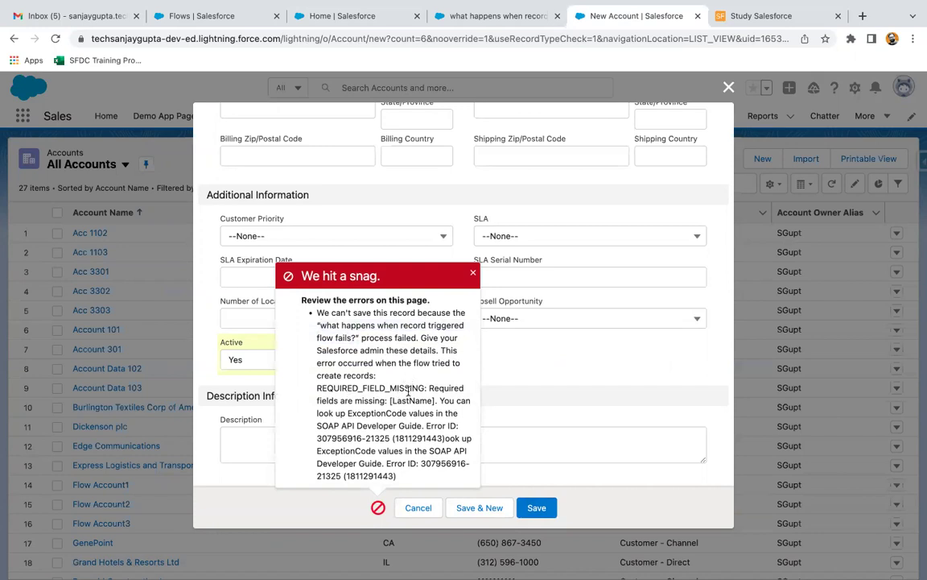
pyautogui.doubleClick(400, 387)
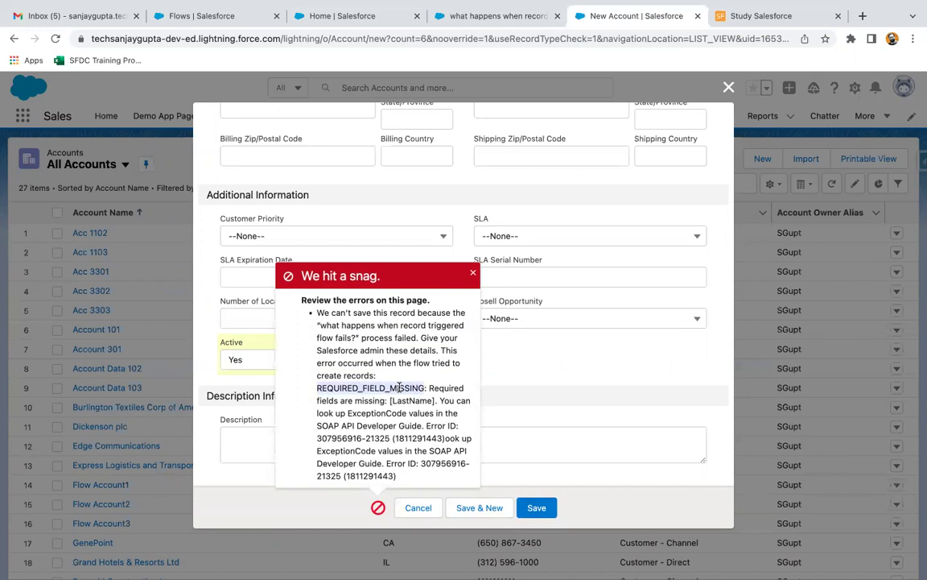
pyautogui.doubleClick(412, 400)
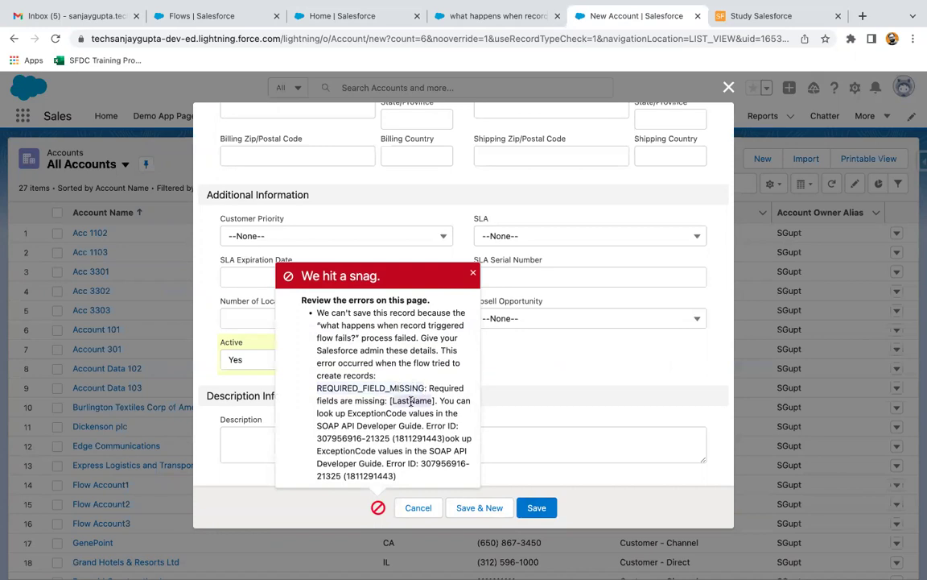
pyautogui.click(473, 276)
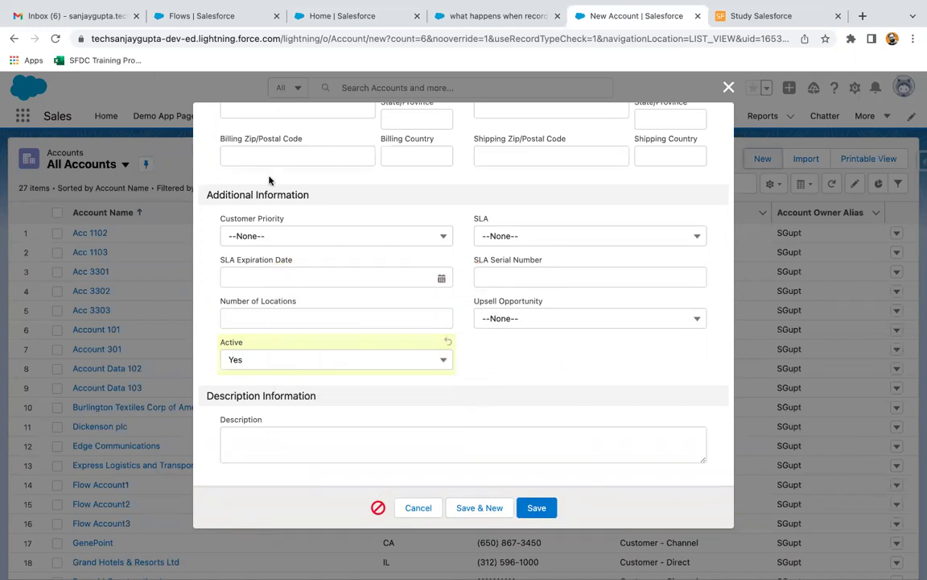
# - Read the Gmail flow-error email showing the missing LastName failure, then return to Flow Builder
pyautogui.click(70, 19)
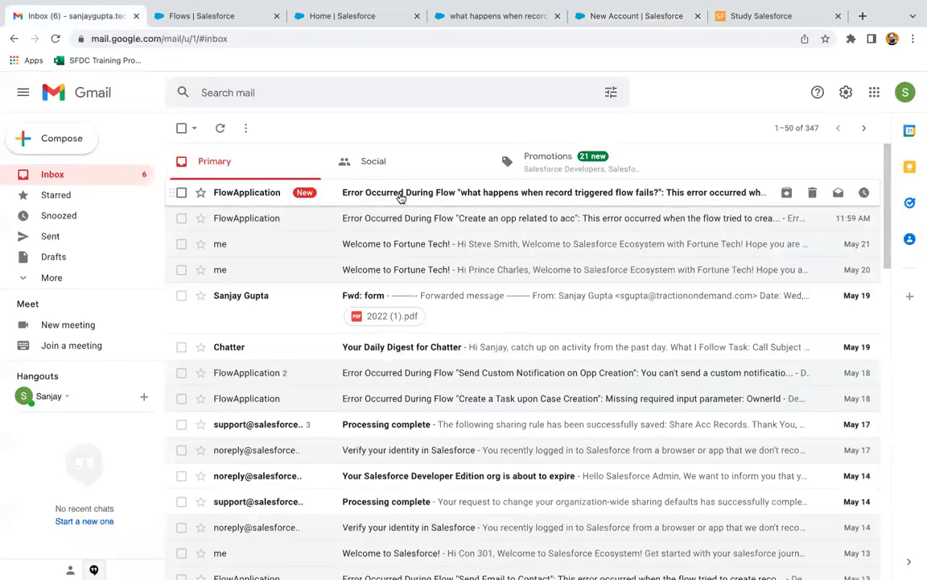
pyautogui.click(443, 192)
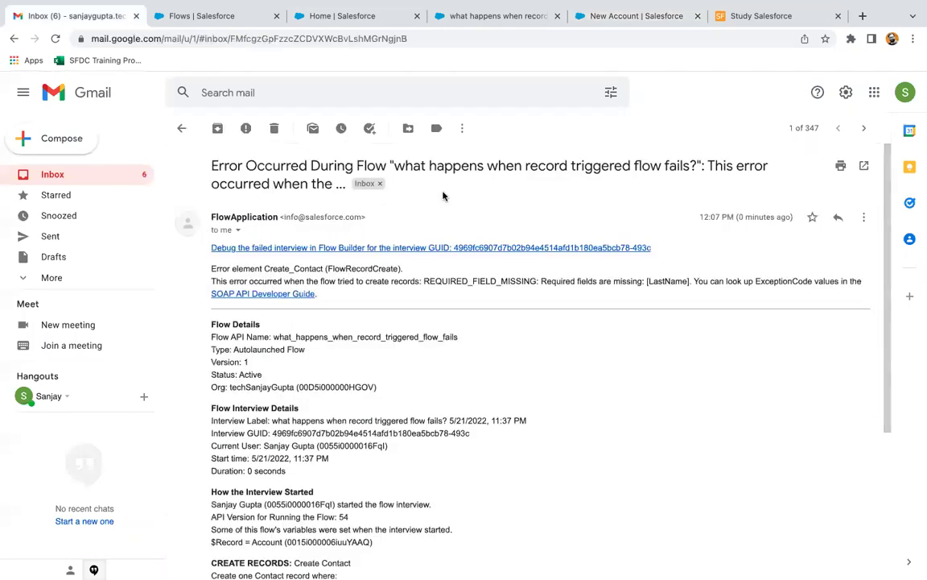
pyautogui.scroll(-1, 449, 337)
pyautogui.scroll(-1, 450, 339)
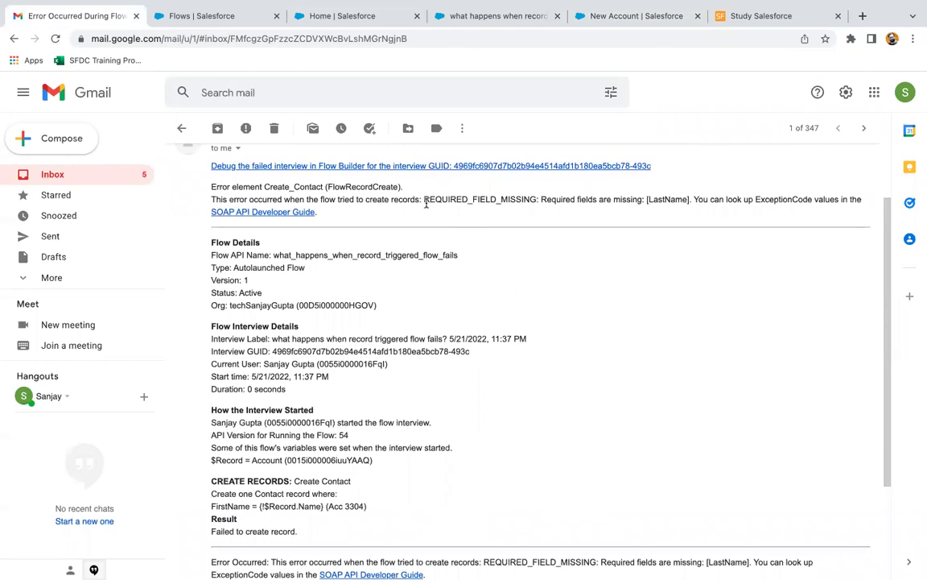
pyautogui.moveTo(424, 201); pyautogui.dragTo(696, 202)
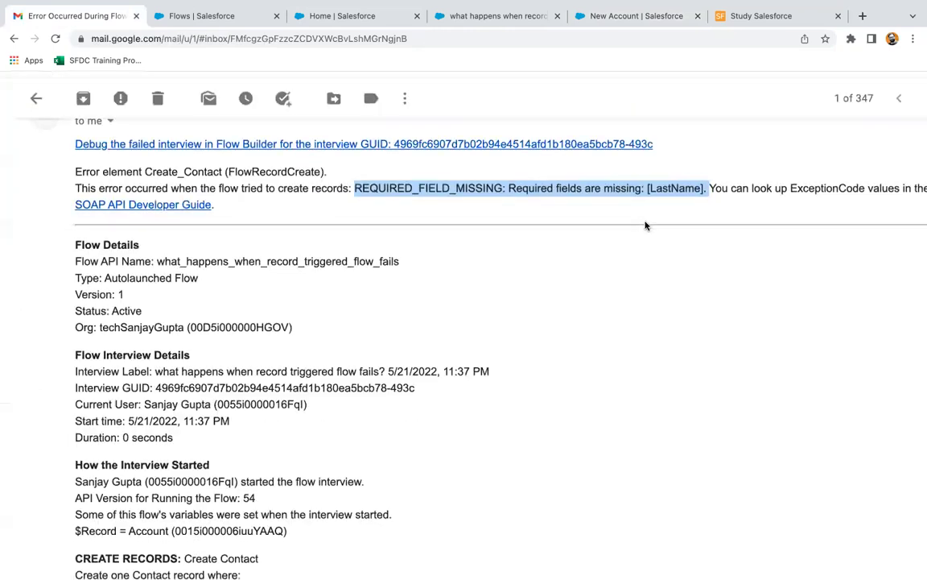
pyautogui.scroll(-3, 407, 324)
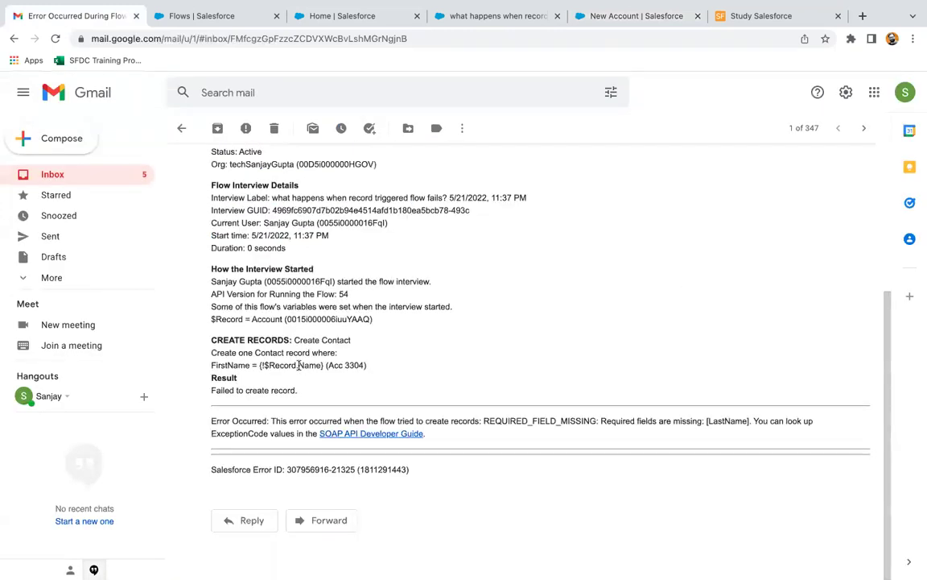
pyautogui.moveTo(211, 387); pyautogui.dragTo(300, 390)
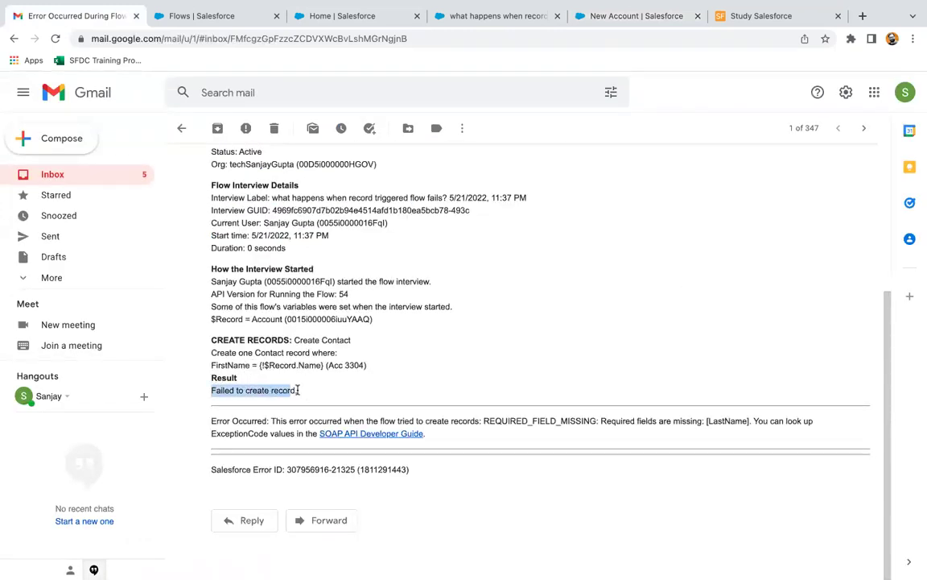
pyautogui.moveTo(475, 417); pyautogui.dragTo(722, 432)
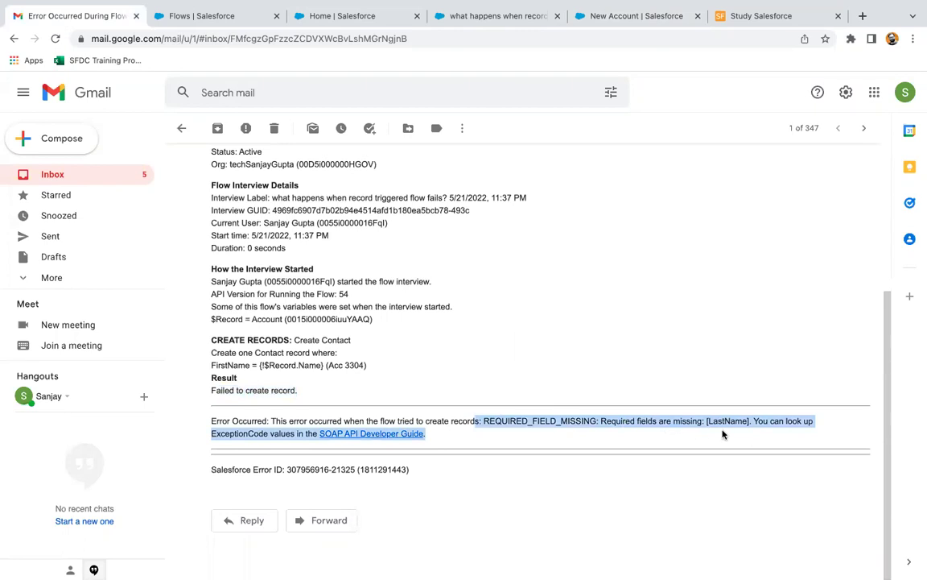
pyautogui.click(629, 373)
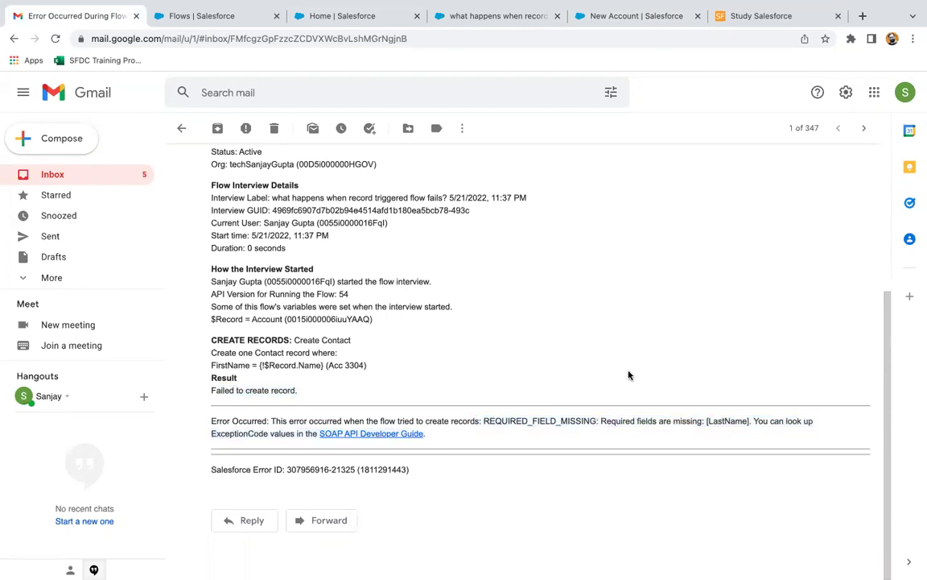
pyautogui.scroll(5, 629, 375)
pyautogui.click(480, 18)
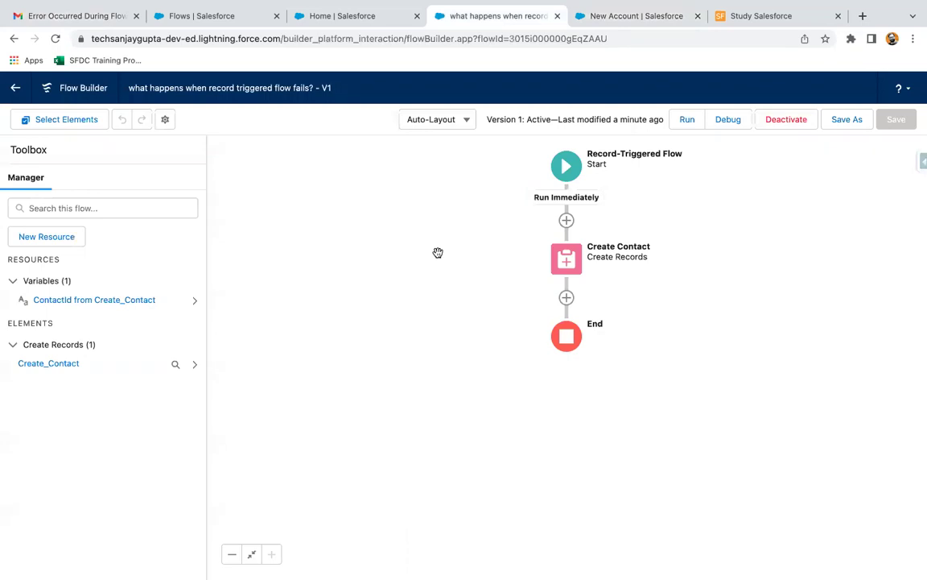
# - Review the account save error again, then open the Create Contact element for editing
pyautogui.click(372, 19)
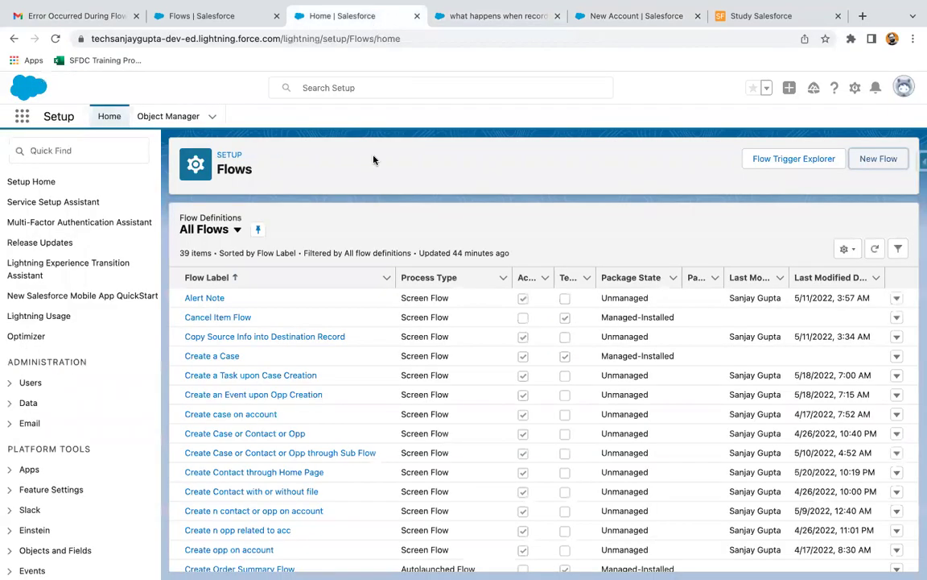
pyautogui.click(605, 13)
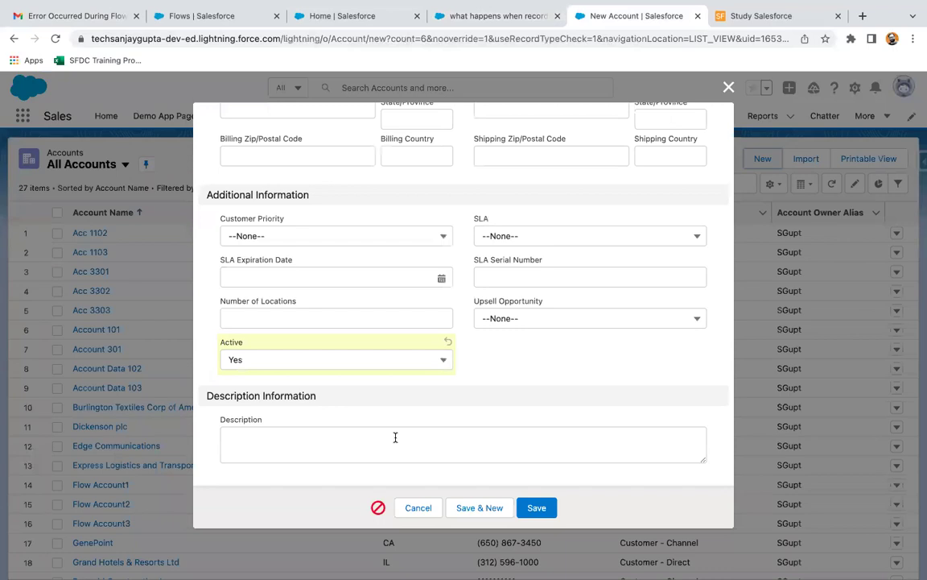
pyautogui.click(378, 509)
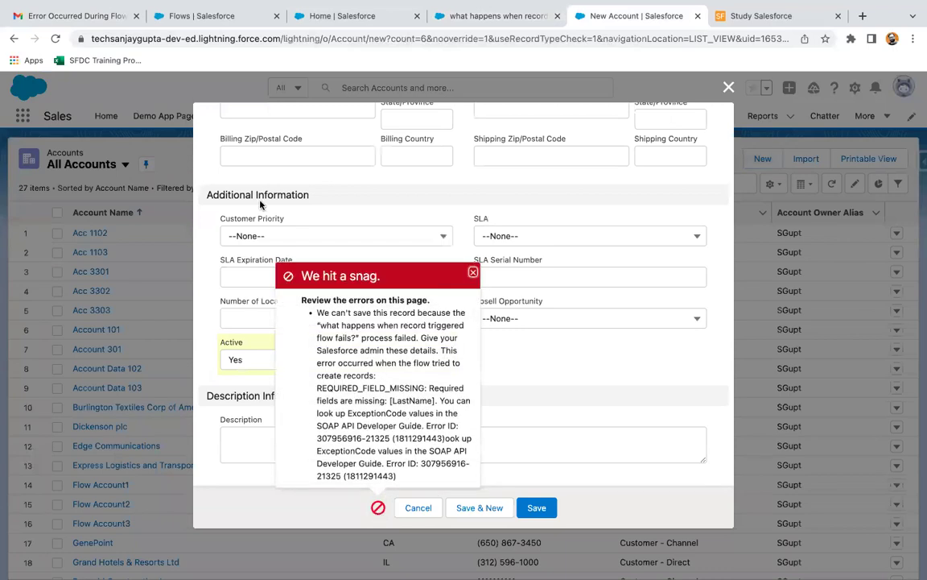
pyautogui.click(491, 16)
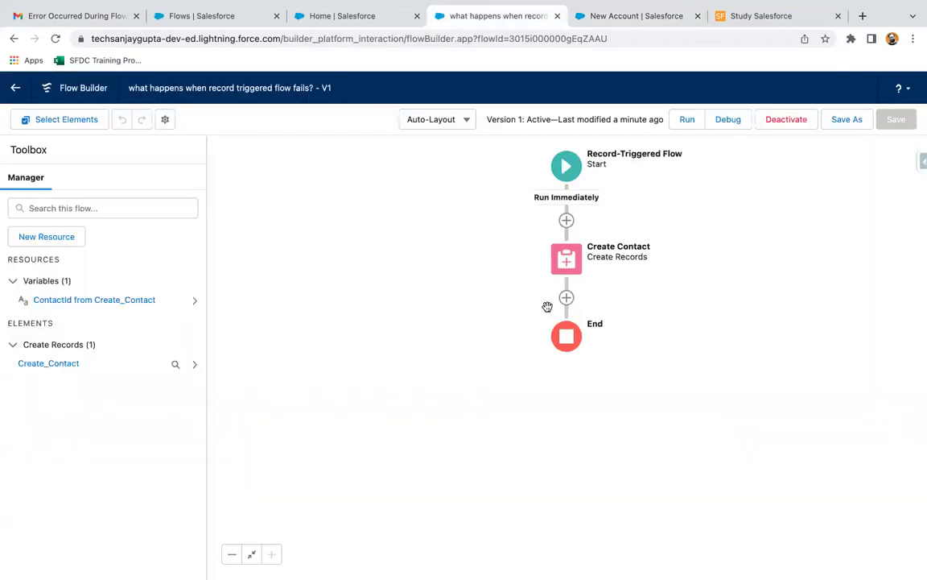
pyautogui.click(566, 272)
pyautogui.click(565, 397)
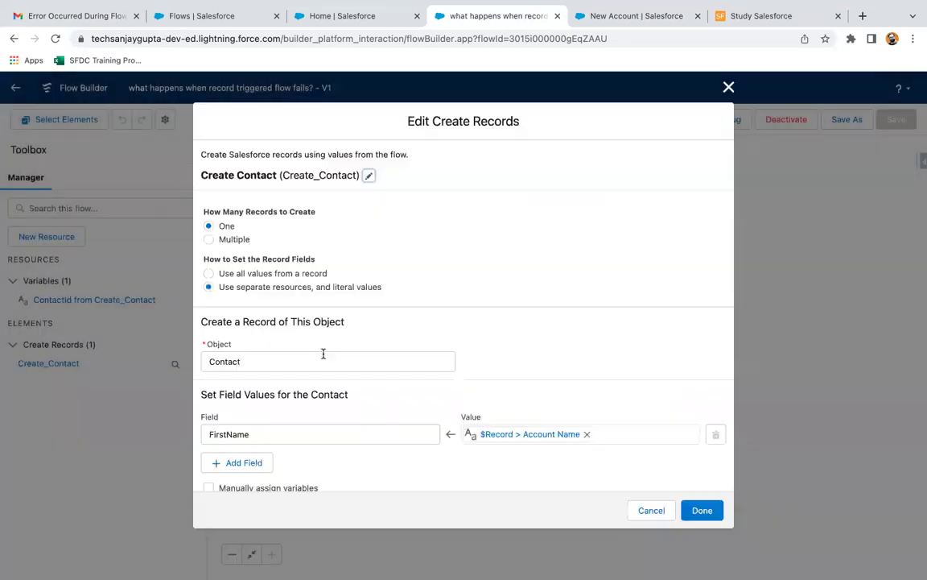
# - Add a LastName field set to {!$Record.Name} and confirm the element
pyautogui.click(246, 464)
pyautogui.click(273, 422)
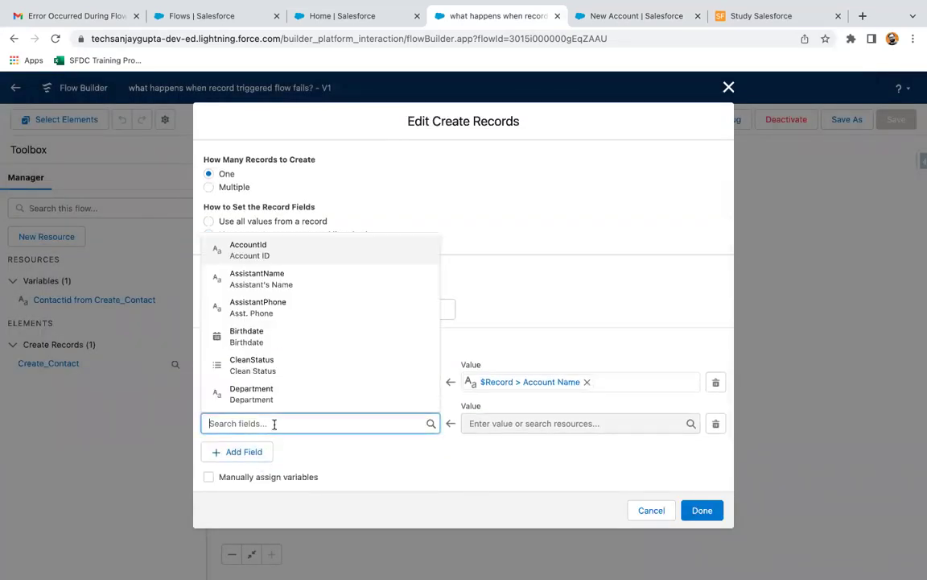
pyautogui.write('last')
pyautogui.click(298, 403)
pyautogui.click(476, 422)
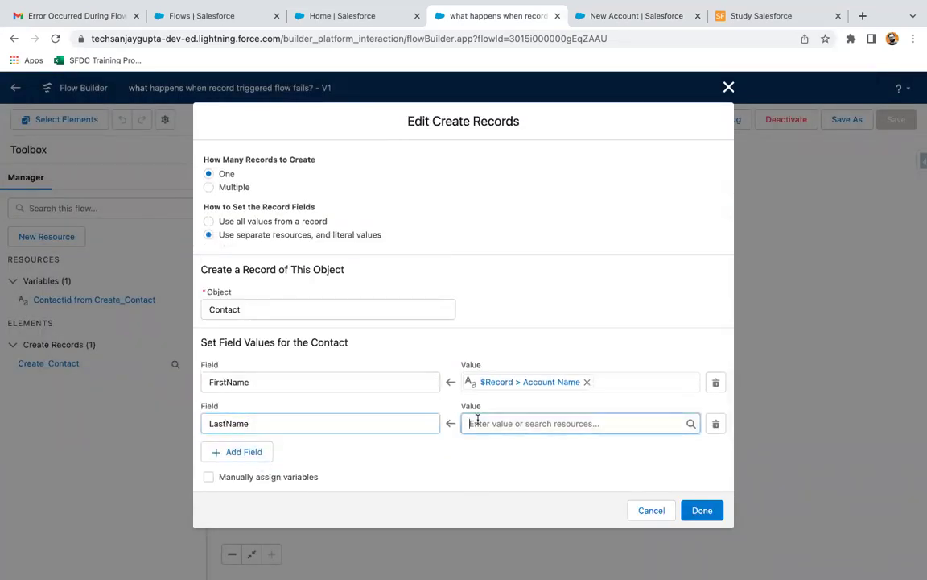
pyautogui.write('rec')
pyautogui.click(508, 396)
pyautogui.write('name')
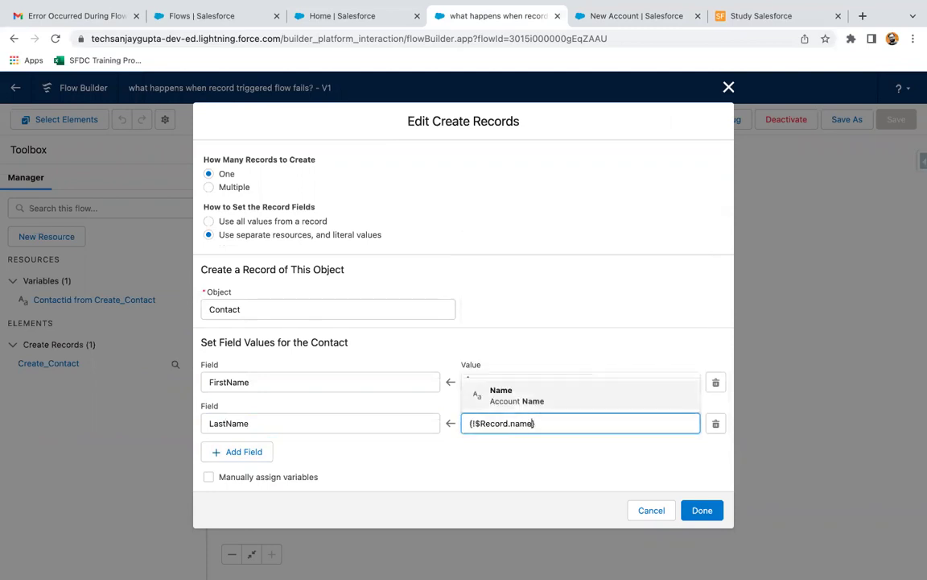
pyautogui.click(527, 394)
pyautogui.click(504, 452)
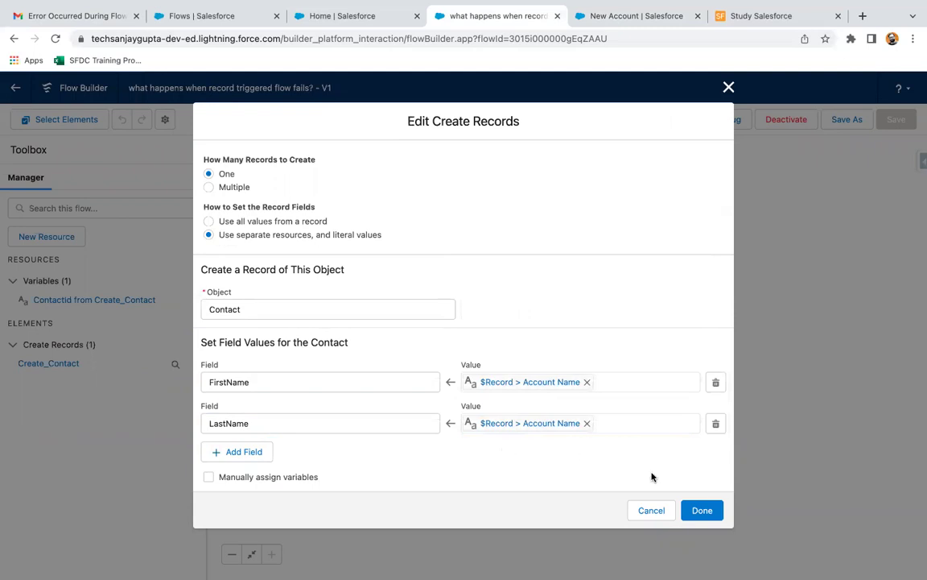
pyautogui.click(702, 511)
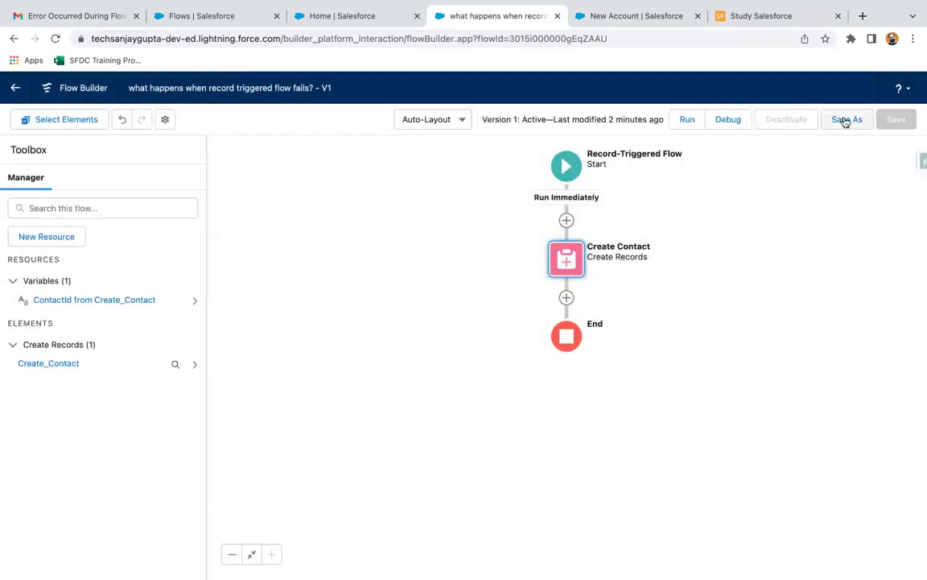
# - Save the flow as a new version 2 and activate it
pyautogui.click(843, 120)
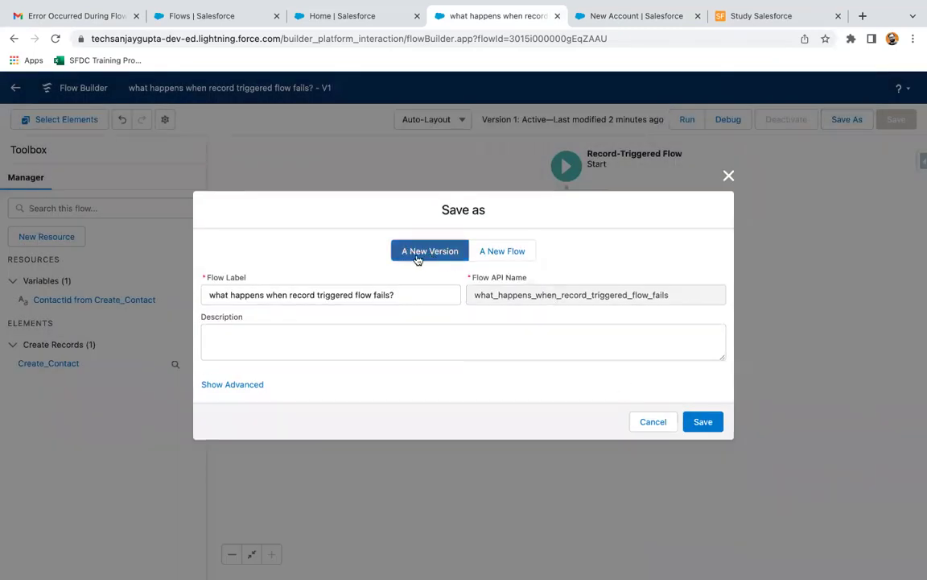
pyautogui.click(703, 422)
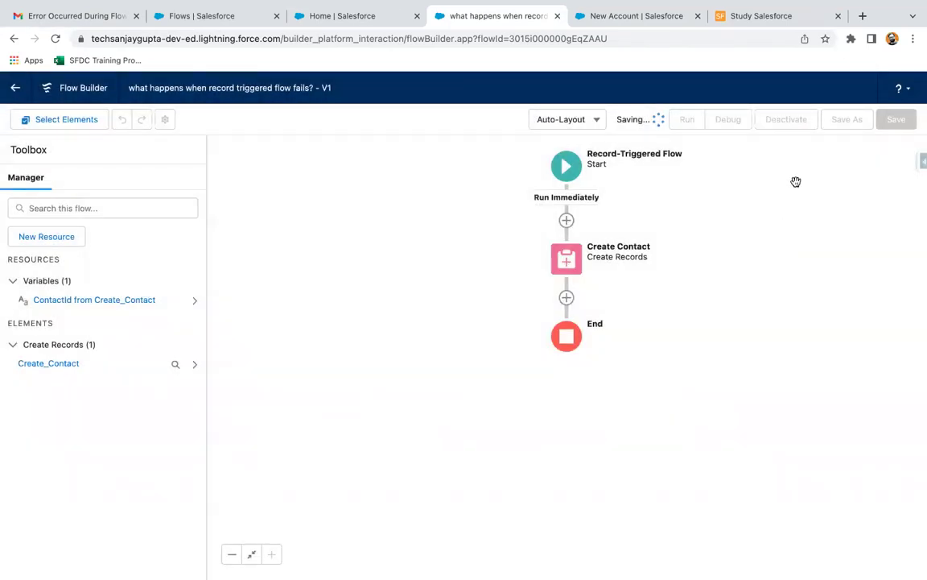
pyautogui.click(792, 119)
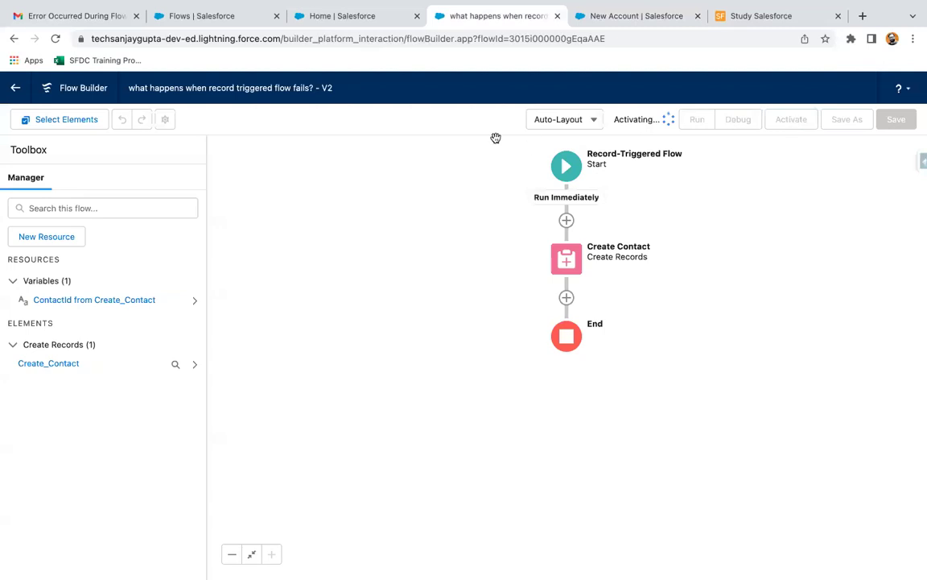
# - Dismiss the save error, save account Acc 3304, and view the Contacts list
pyautogui.moveTo(573, 4)
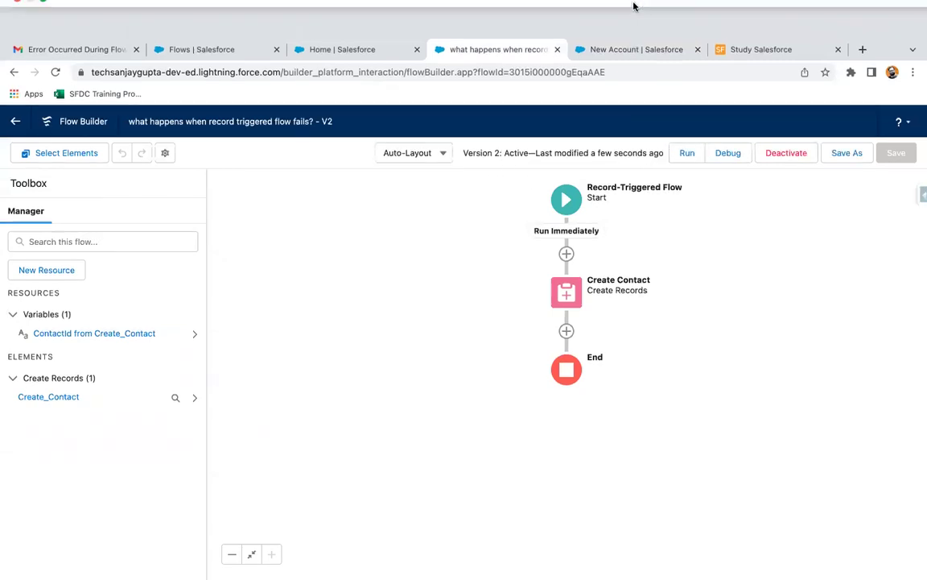
pyautogui.click(610, 50)
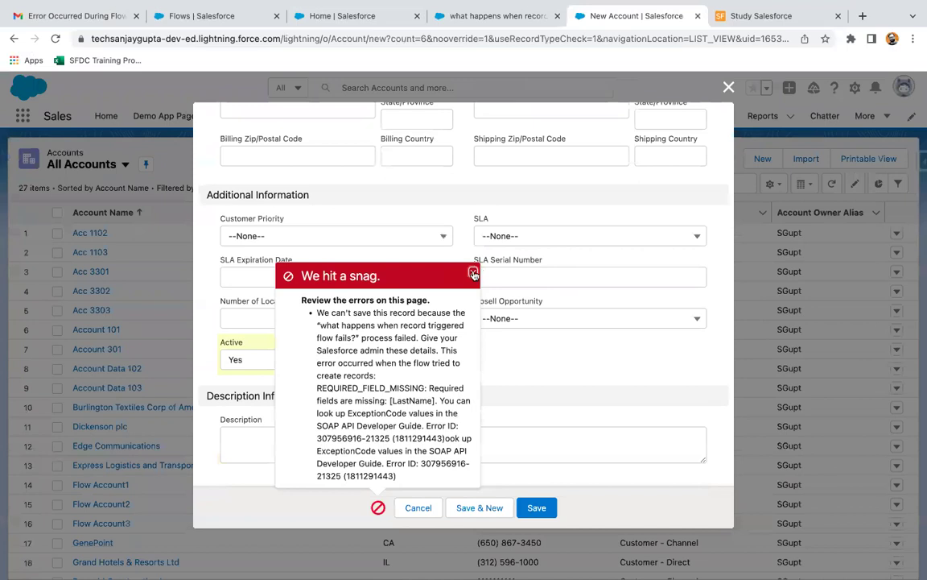
pyautogui.click(473, 273)
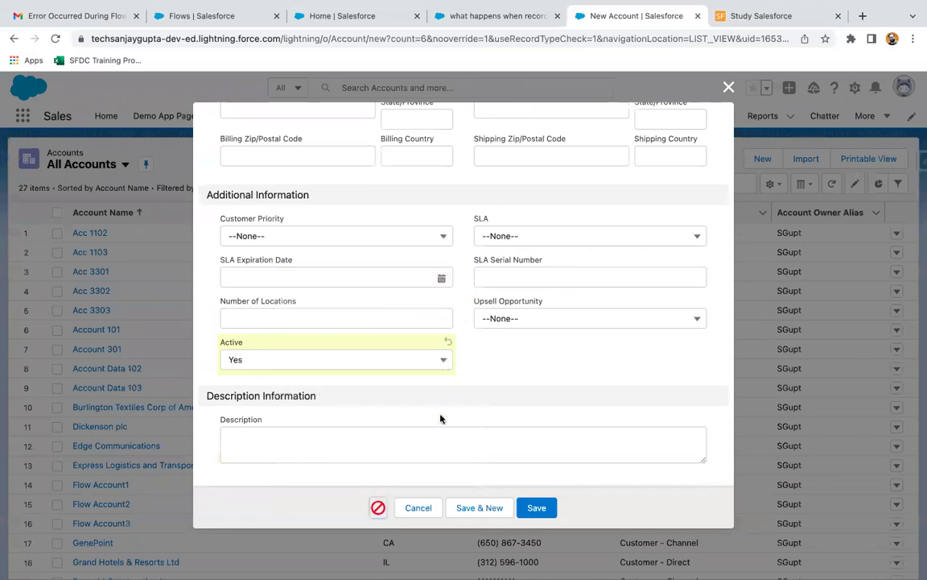
pyautogui.click(536, 508)
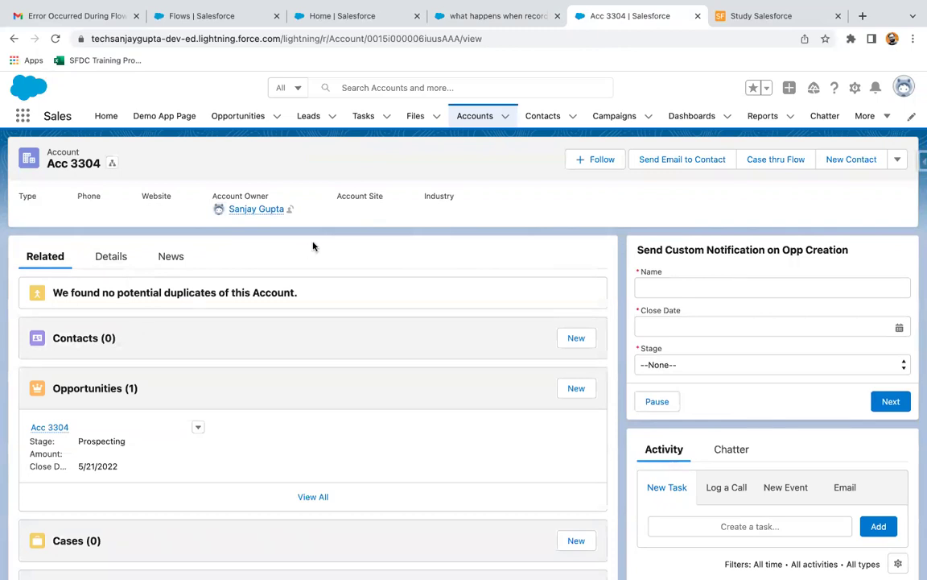
pyautogui.click(544, 117)
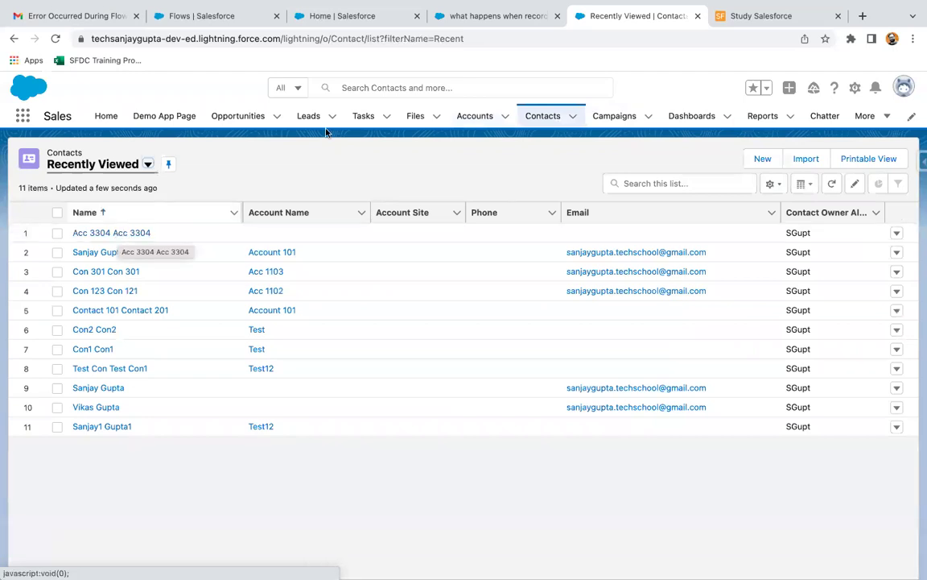
# - Return to Flow Builder and open the Create Contact element's settings
pyautogui.click(447, 18)
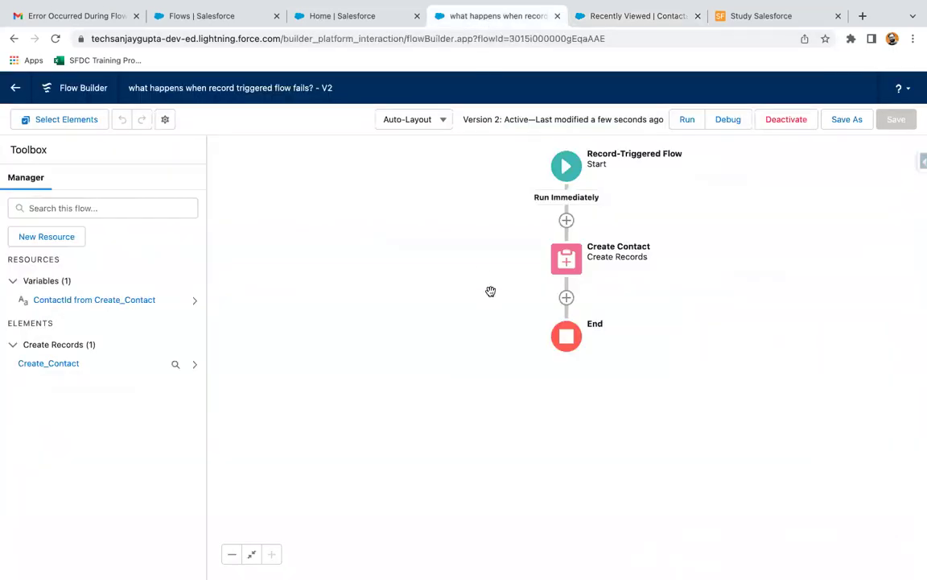
pyautogui.doubleClick(566, 258)
pyautogui.scroll(-2, 317, 414)
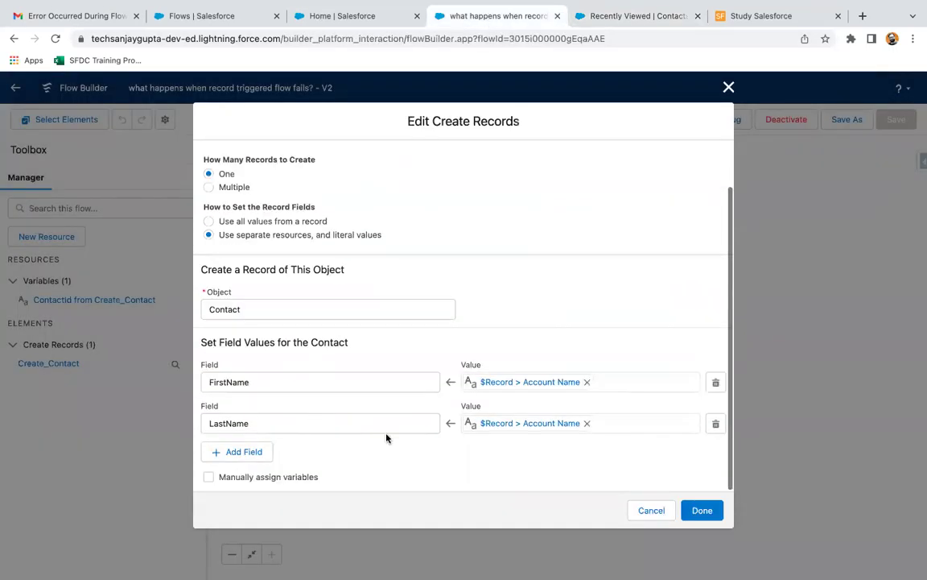
# - Add an AccountId field set to the triggering record's Account ID ($Record.Id) and apply
pyautogui.click(254, 448)
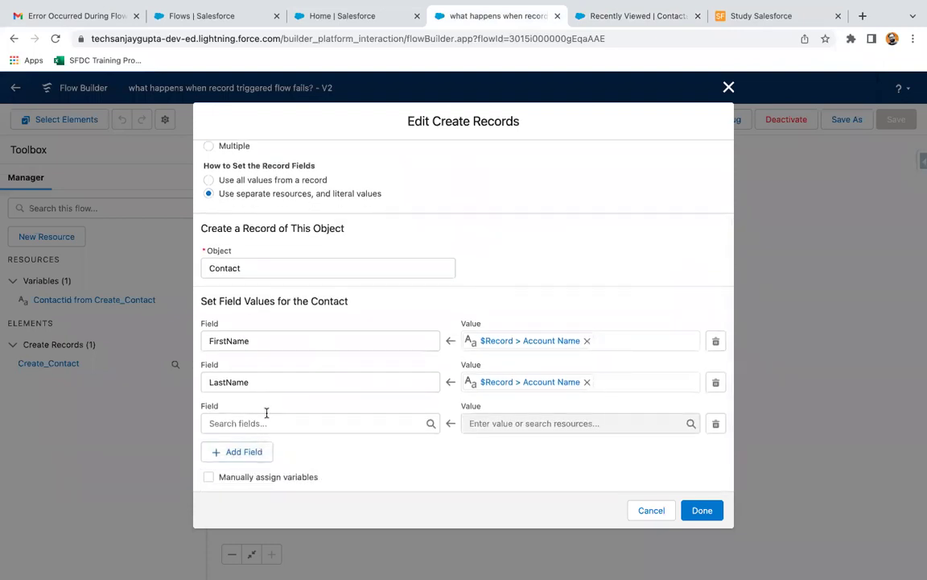
pyautogui.click(265, 422)
pyautogui.write('acc')
pyautogui.click(292, 342)
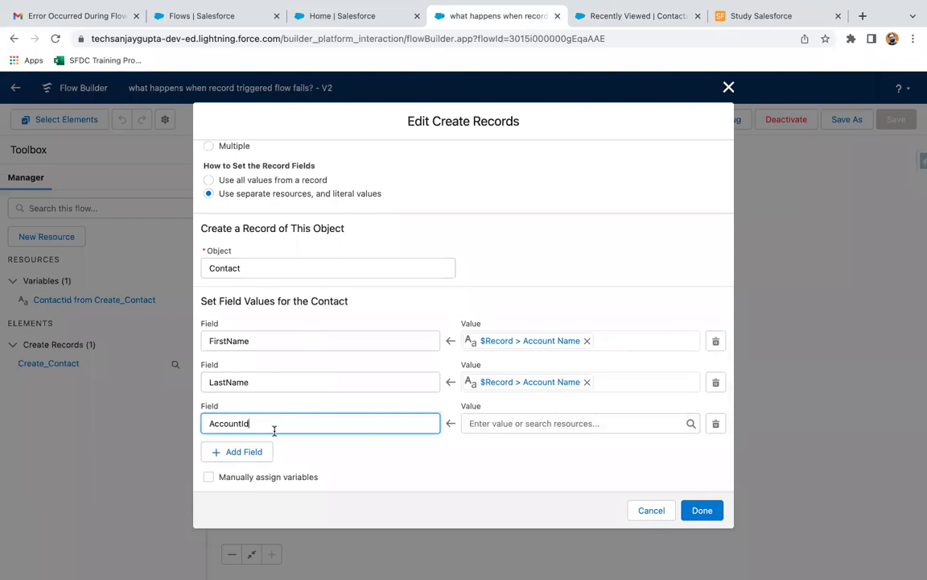
pyautogui.click(485, 422)
pyautogui.write('rec')
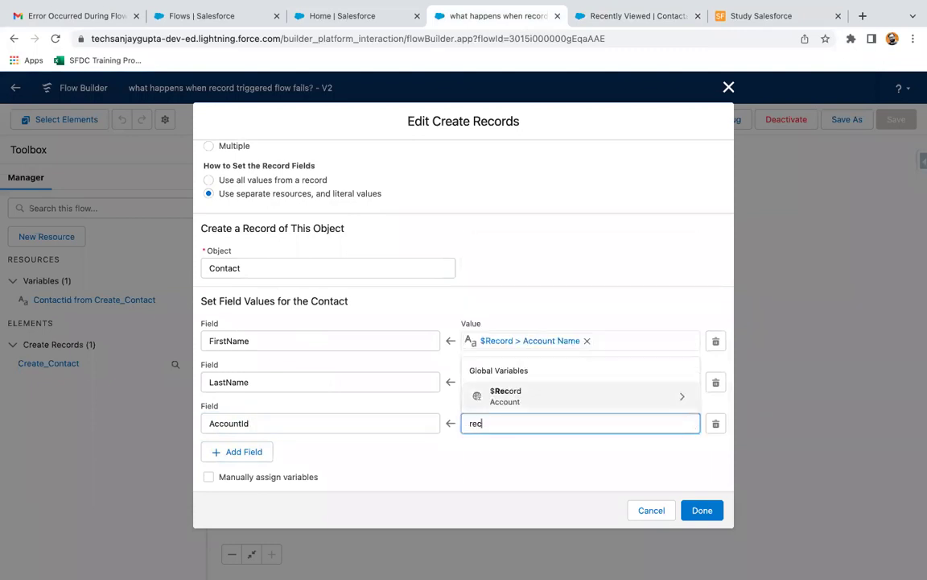
pyautogui.write('o')
pyautogui.click(506, 395)
pyautogui.write('id')
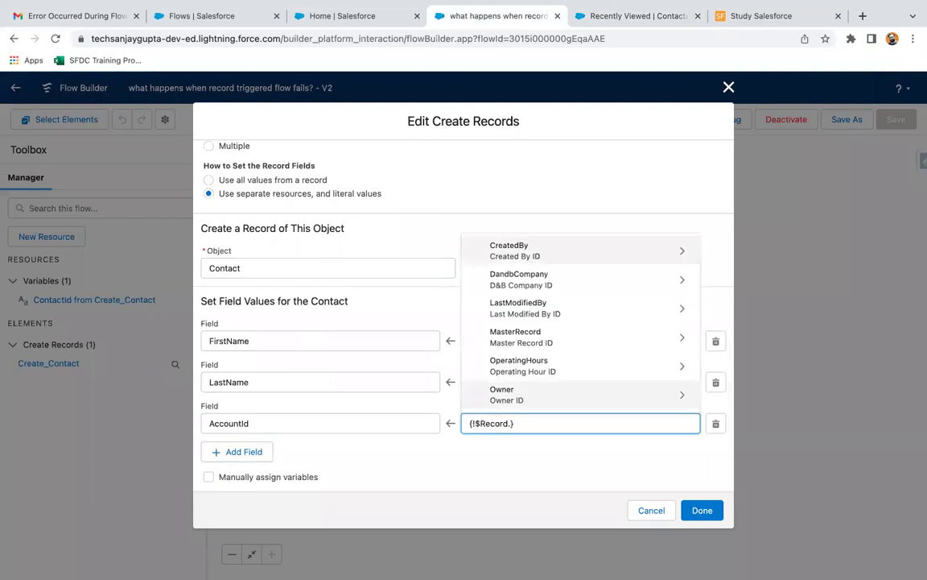
pyautogui.scroll(-3, 527, 362)
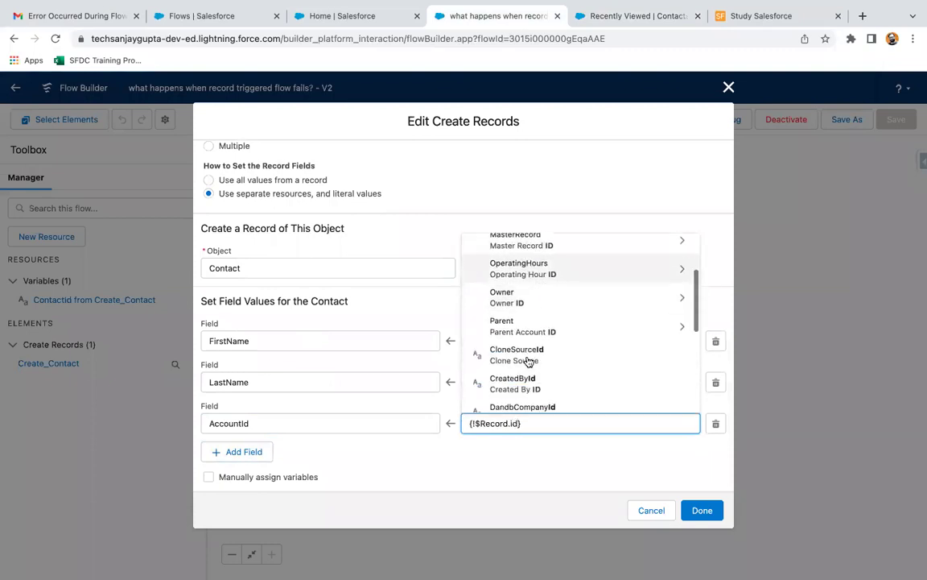
pyautogui.click(528, 362)
pyautogui.click(425, 445)
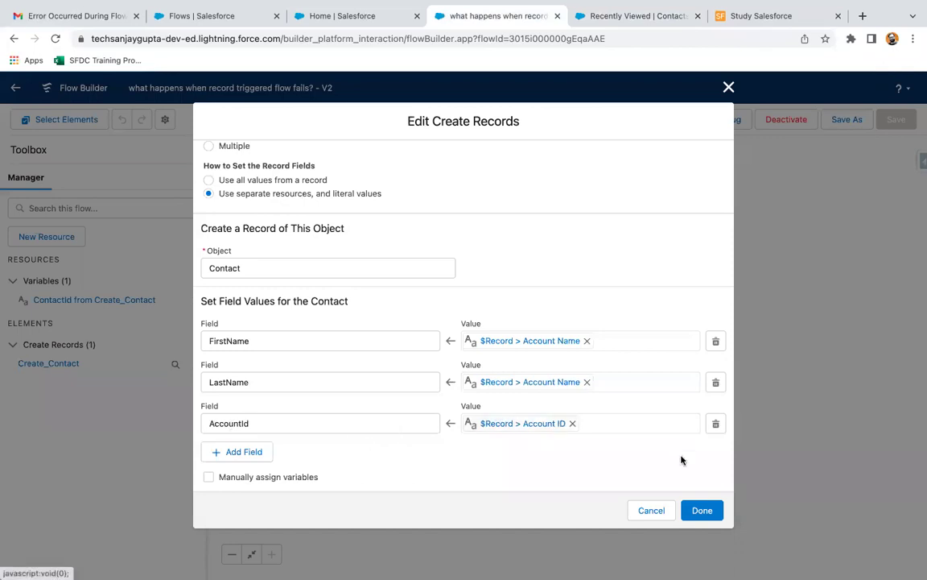
pyautogui.click(713, 511)
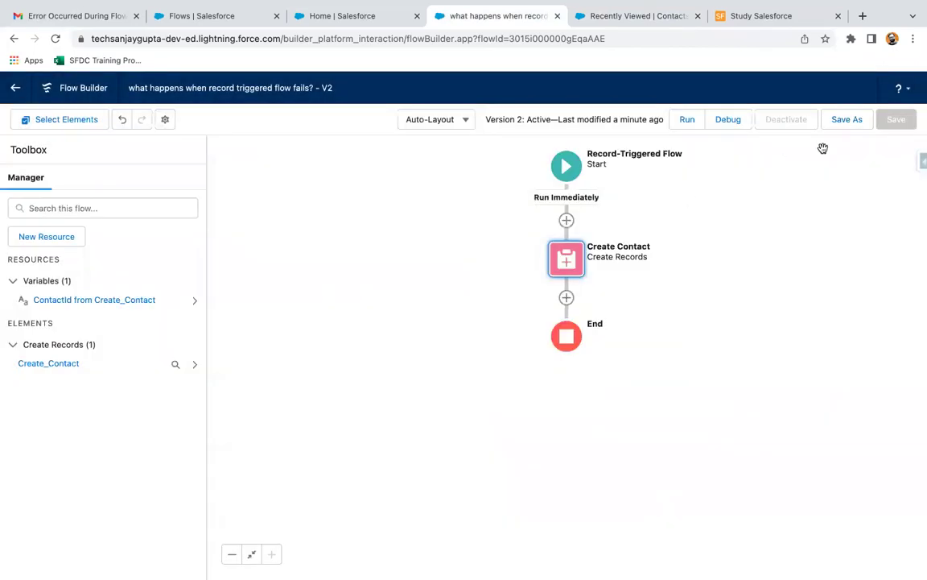
# - Save the flow as a new version 3, activate it, and switch to the Salesforce tab
pyautogui.click(847, 119)
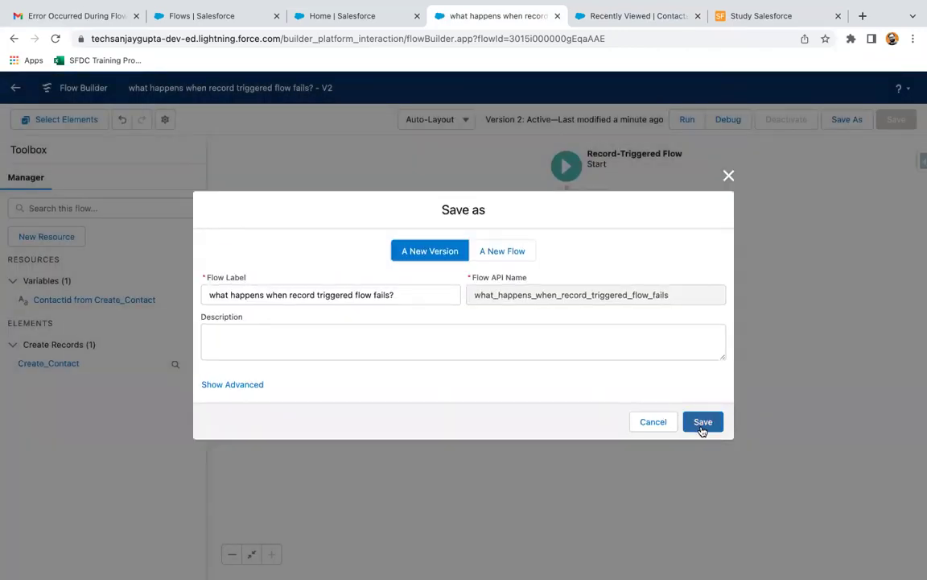
pyautogui.click(702, 427)
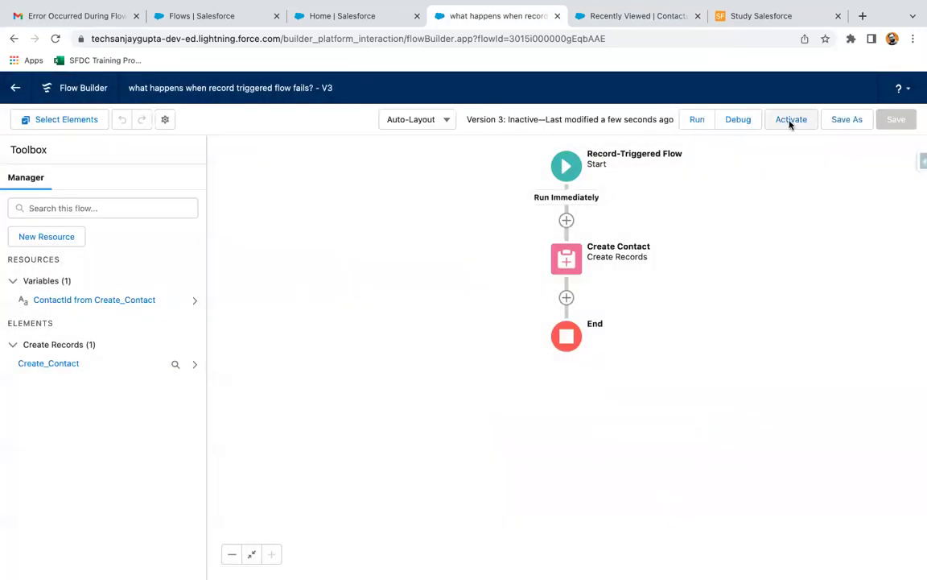
pyautogui.click(790, 121)
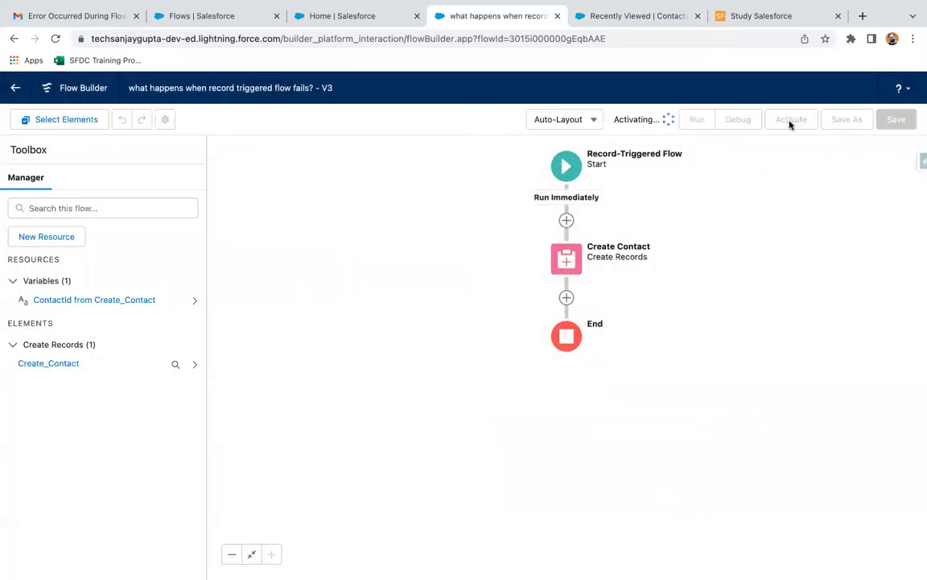
pyautogui.click(593, 17)
# - Create account Acc 3305 with Active set to Yes, then confirm its linked contact Acc 3305 Acc 3305
pyautogui.click(463, 117)
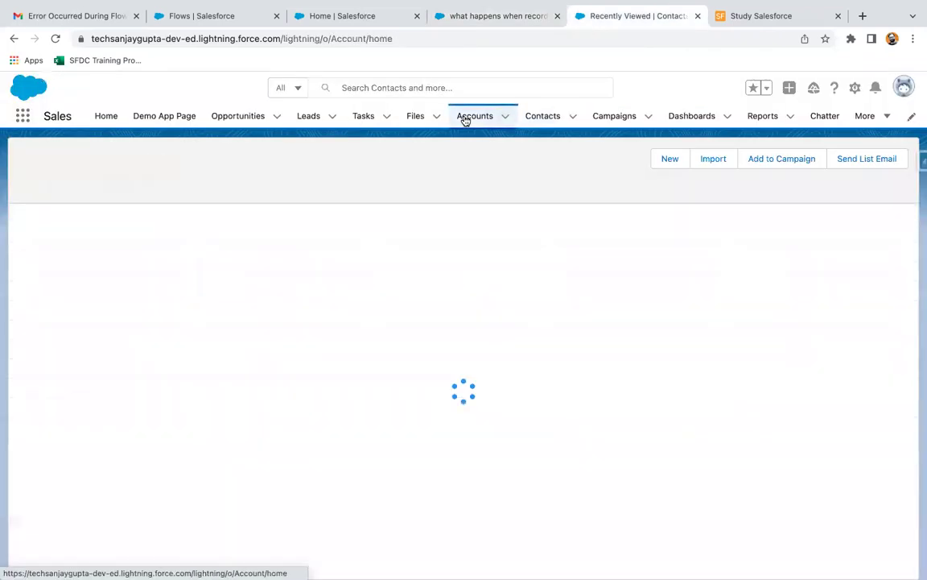
pyautogui.click(759, 159)
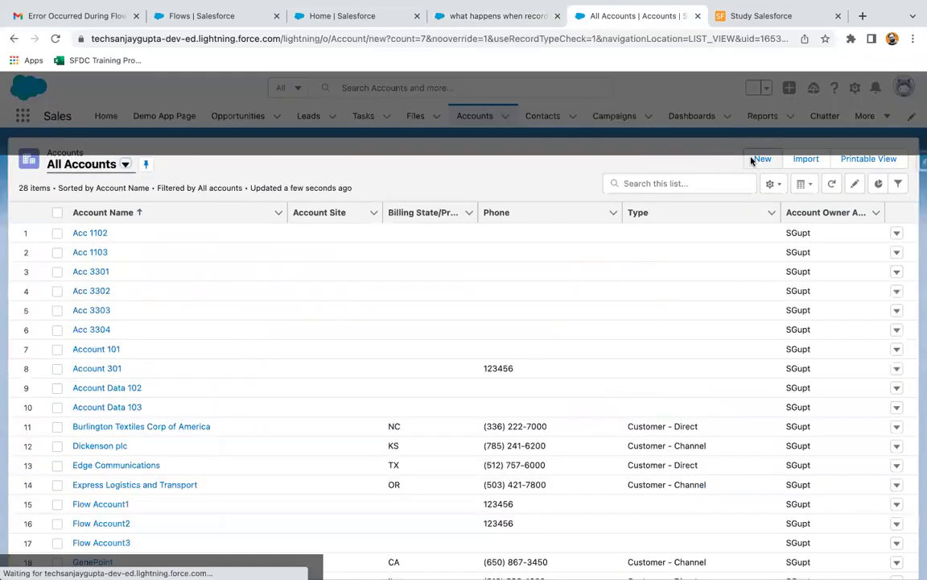
pyautogui.click(257, 238)
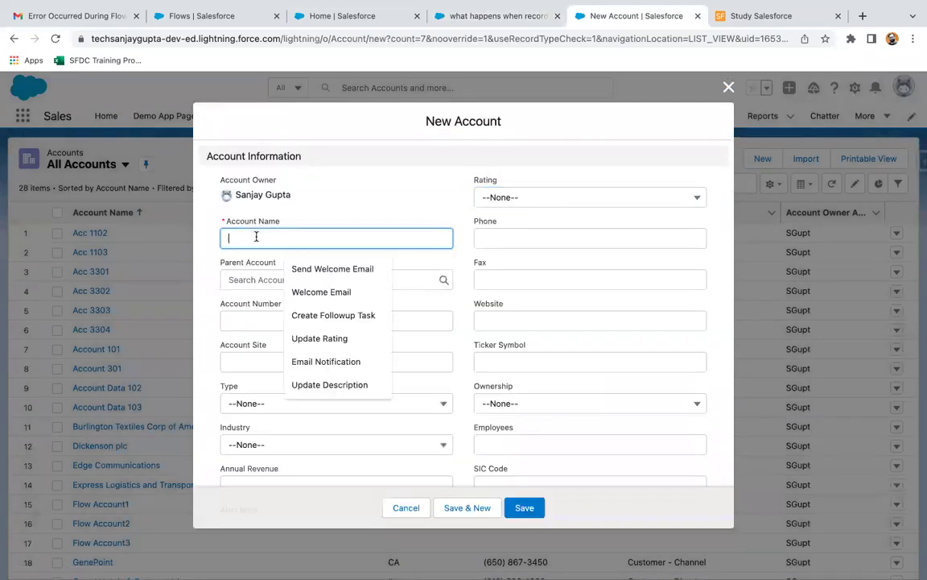
pyautogui.write('Acc 3305')
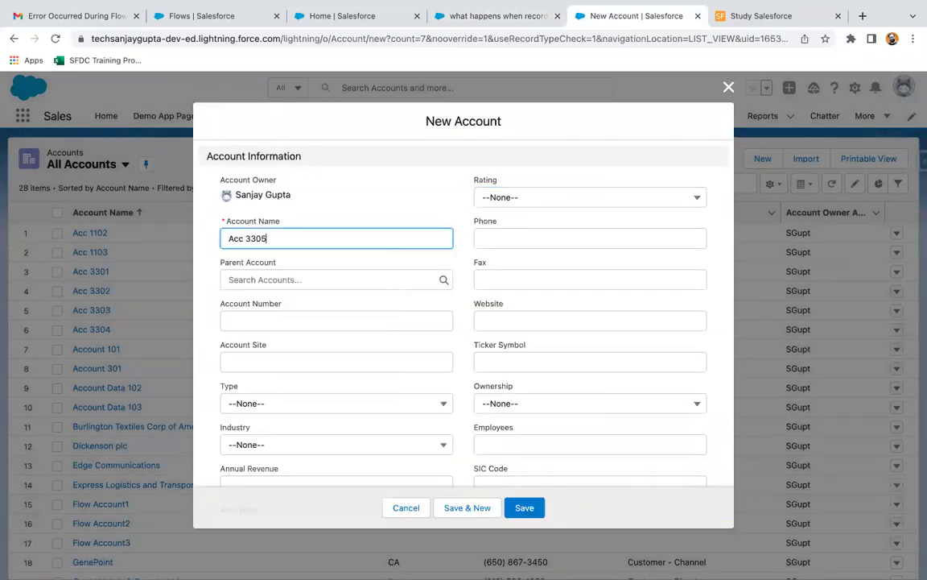
pyautogui.scroll(-10, 287, 385)
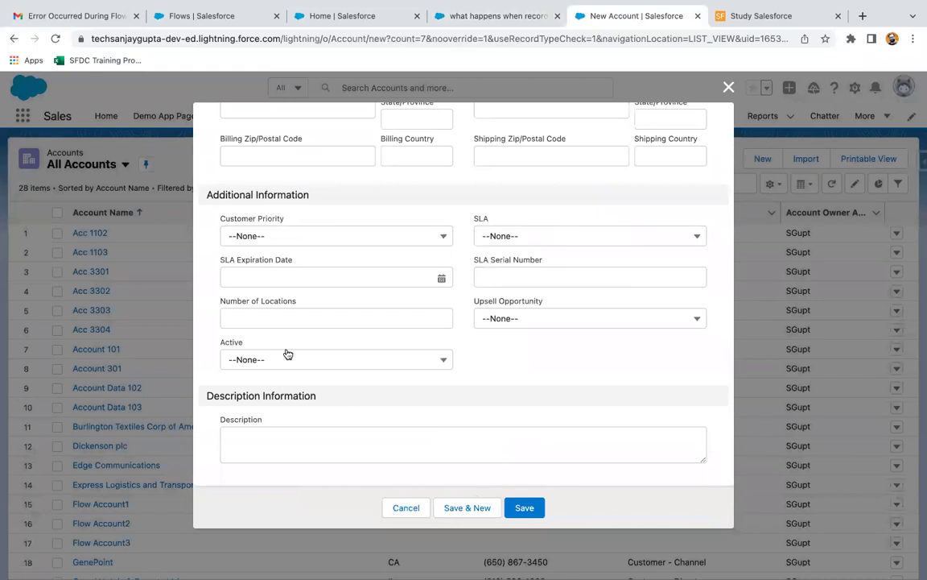
pyautogui.click(290, 359)
pyautogui.click(271, 429)
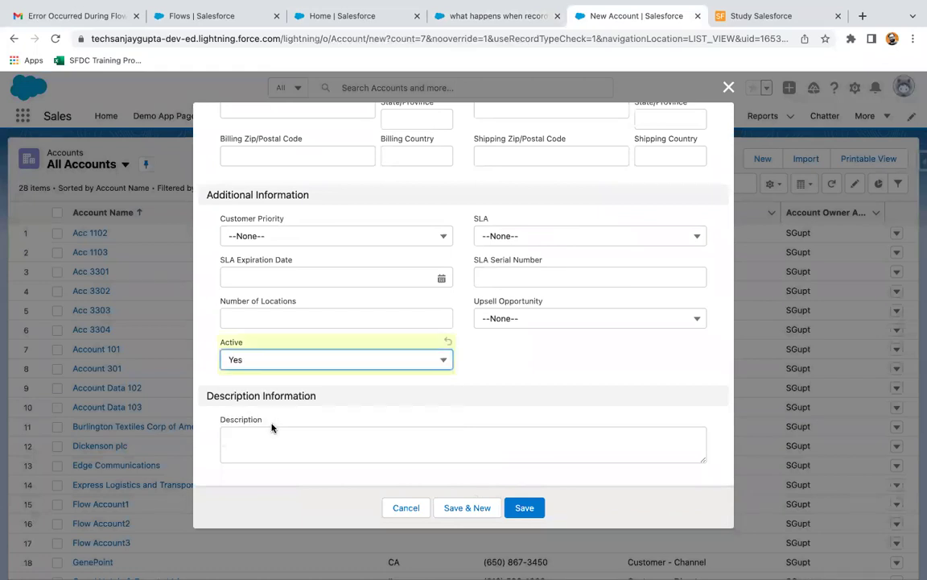
pyautogui.click(523, 510)
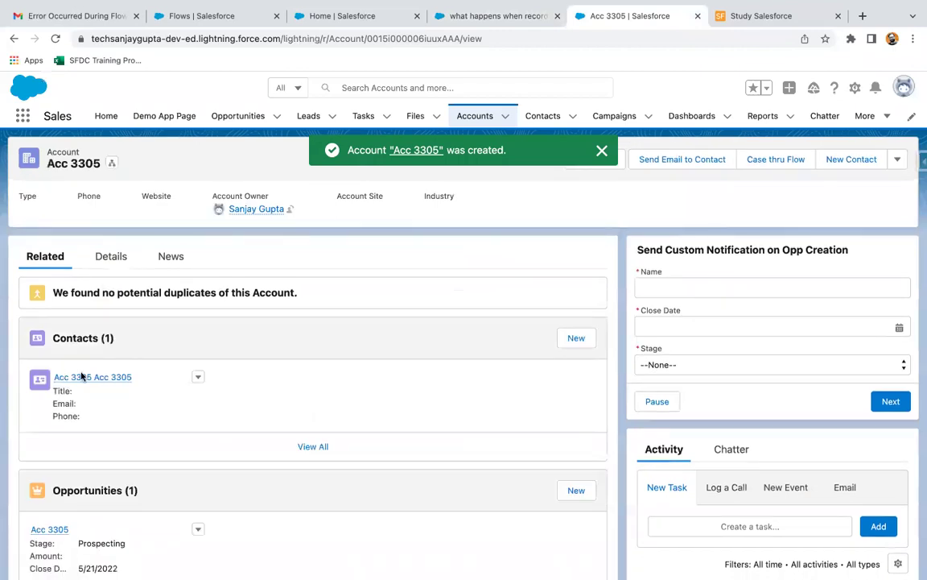
pyautogui.scroll(-4, 121, 393)
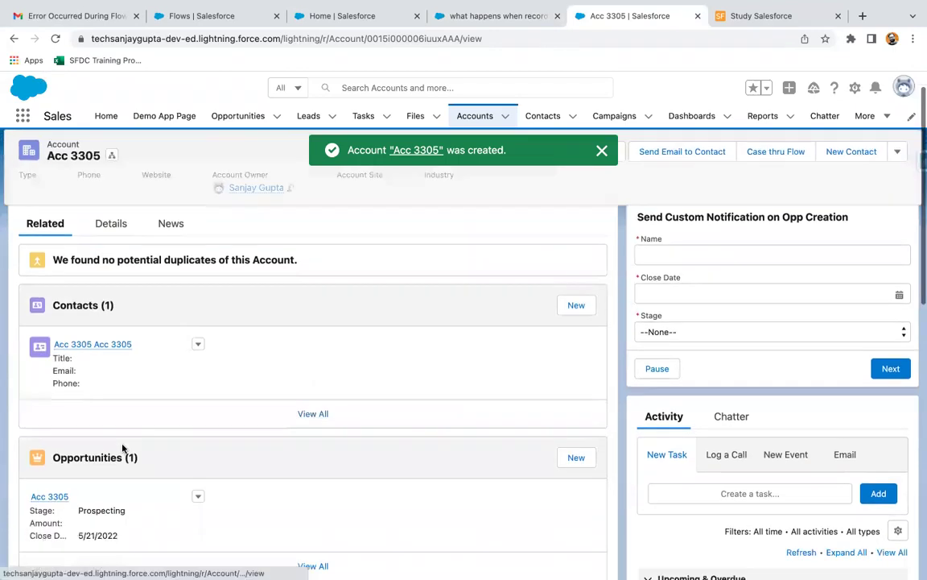